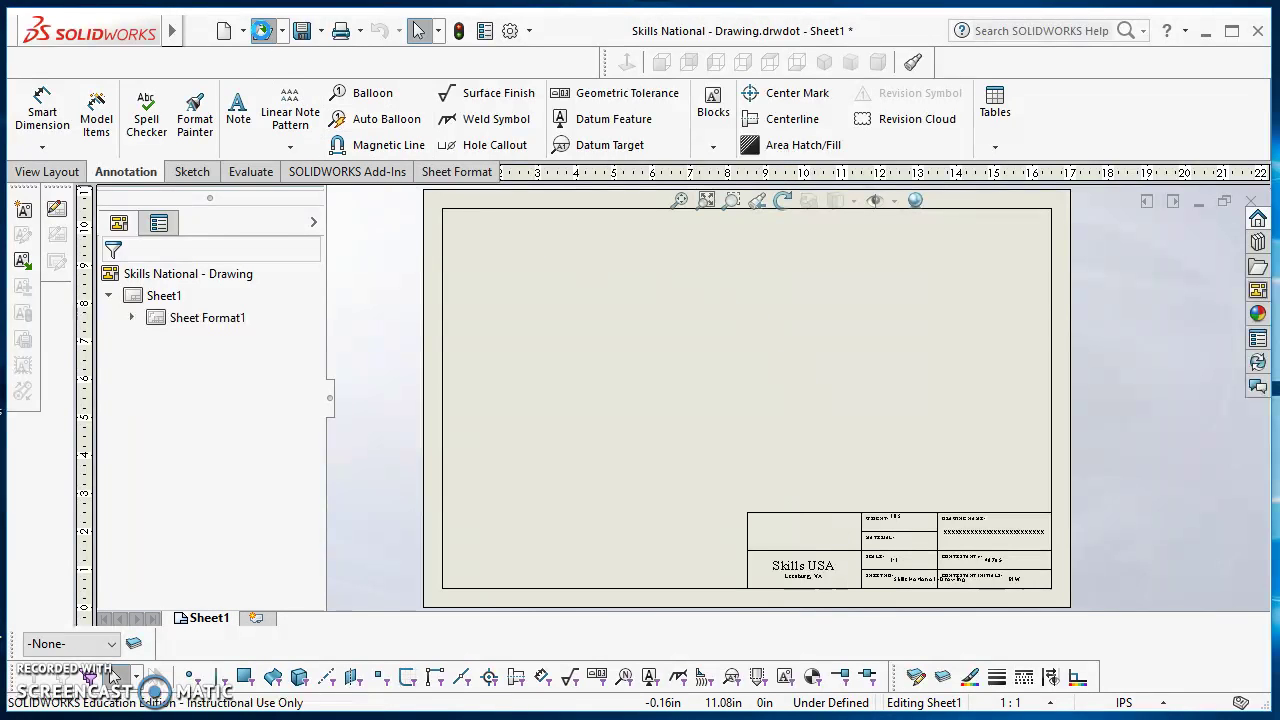
# Step: Open the Skills National drawing template, filtering the file browser to template files
pyautogui.click(262, 31)
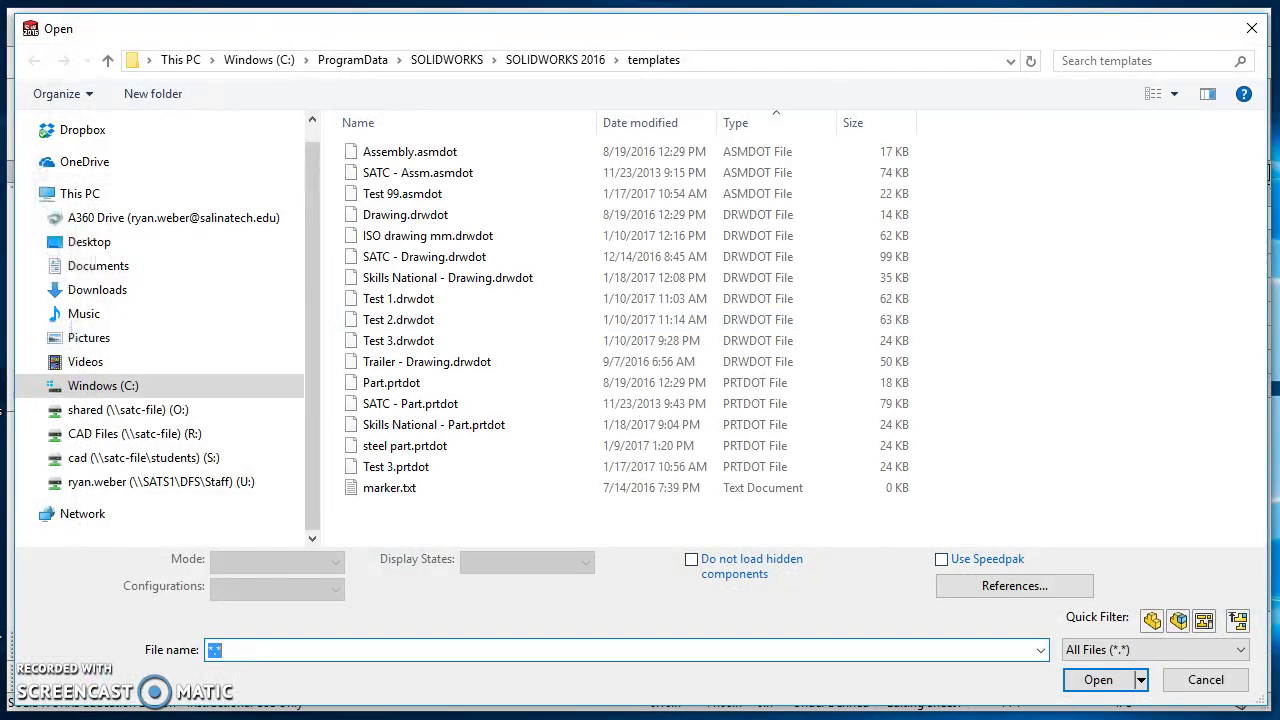
pyautogui.click(1176, 651)
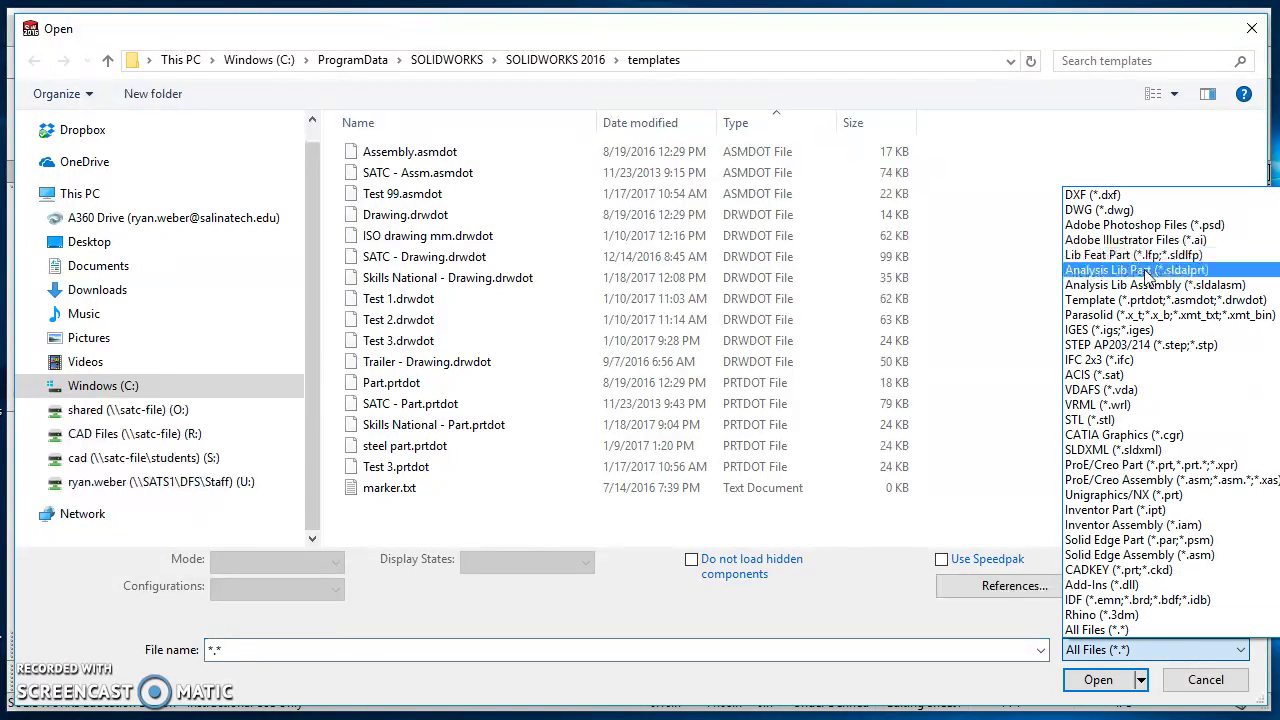
pyautogui.click(1146, 300)
pyautogui.click(452, 280)
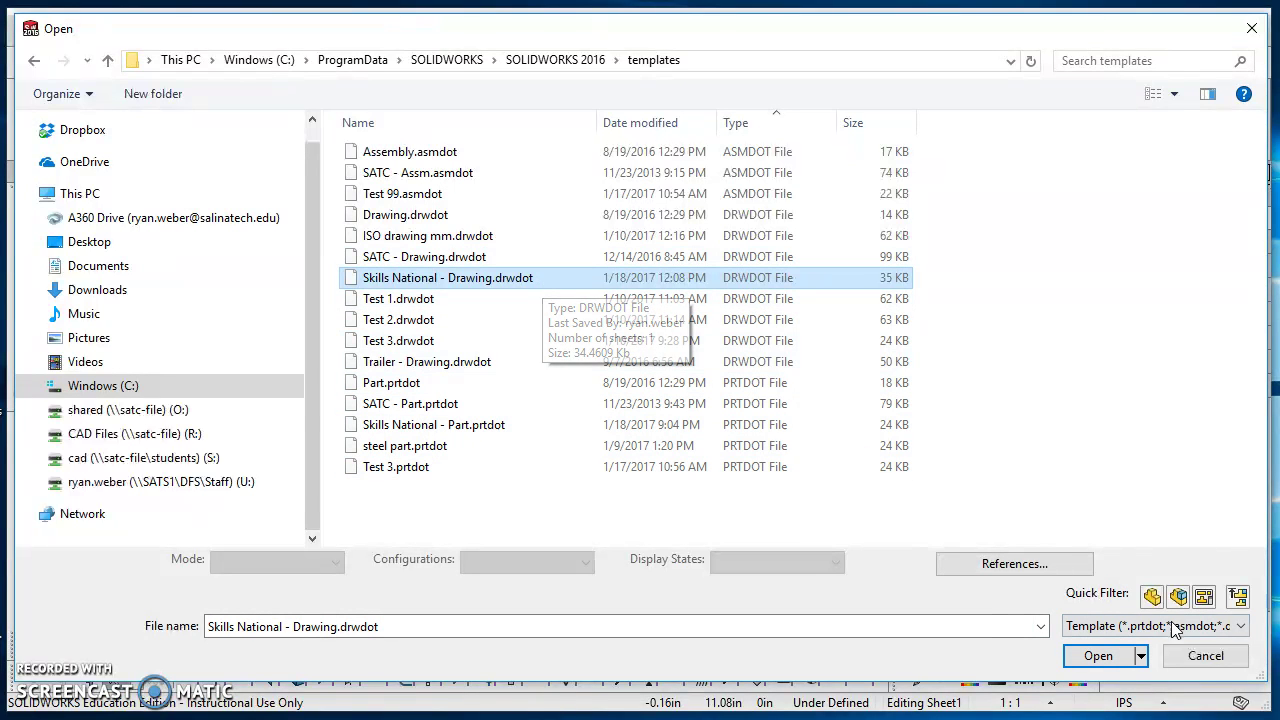
pyautogui.click(1205, 656)
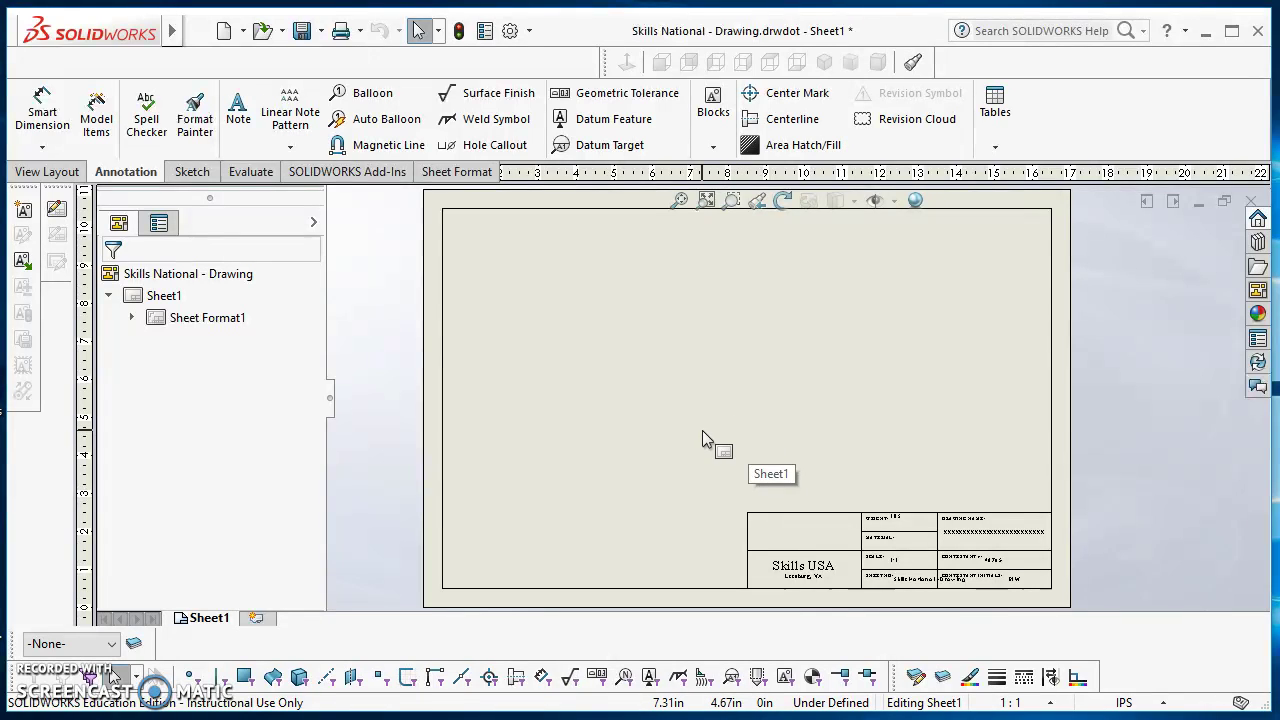
# Step: Edit Sheet1's sheet format and select the border's top-left and bottom-left corner points
pyautogui.rightClick(686, 337)
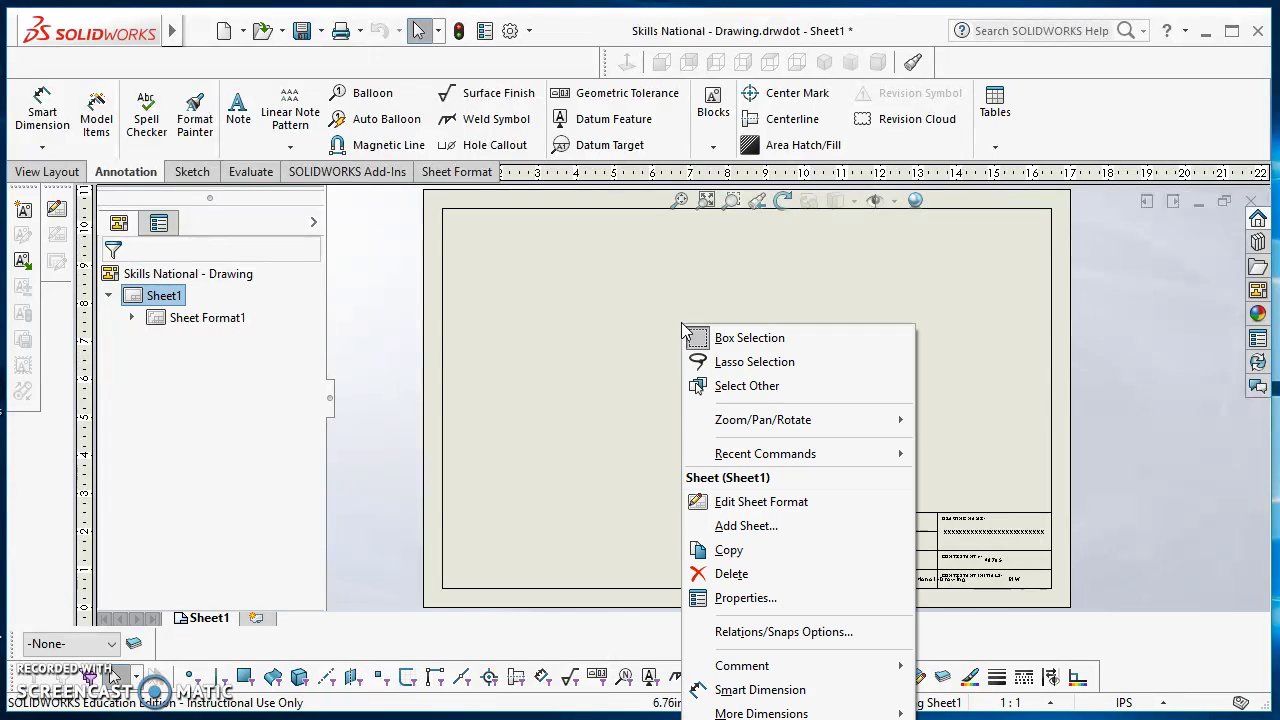
pyautogui.click(758, 502)
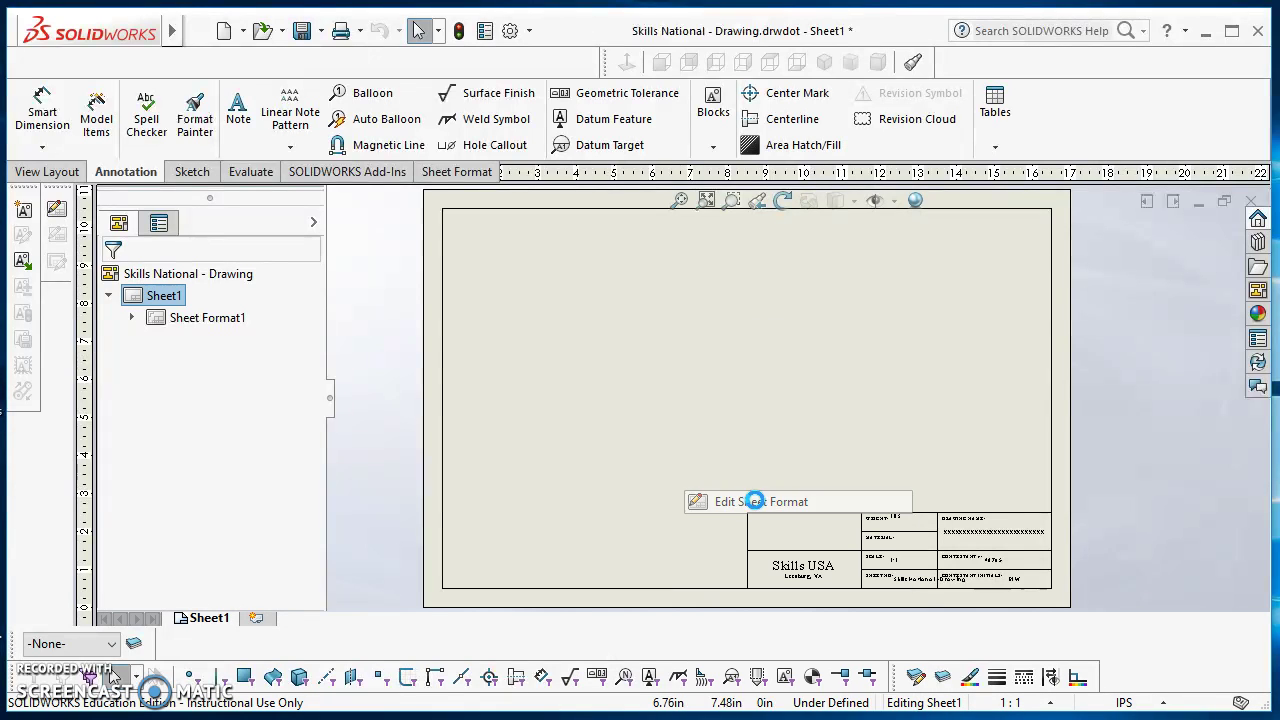
pyautogui.click(443, 209)
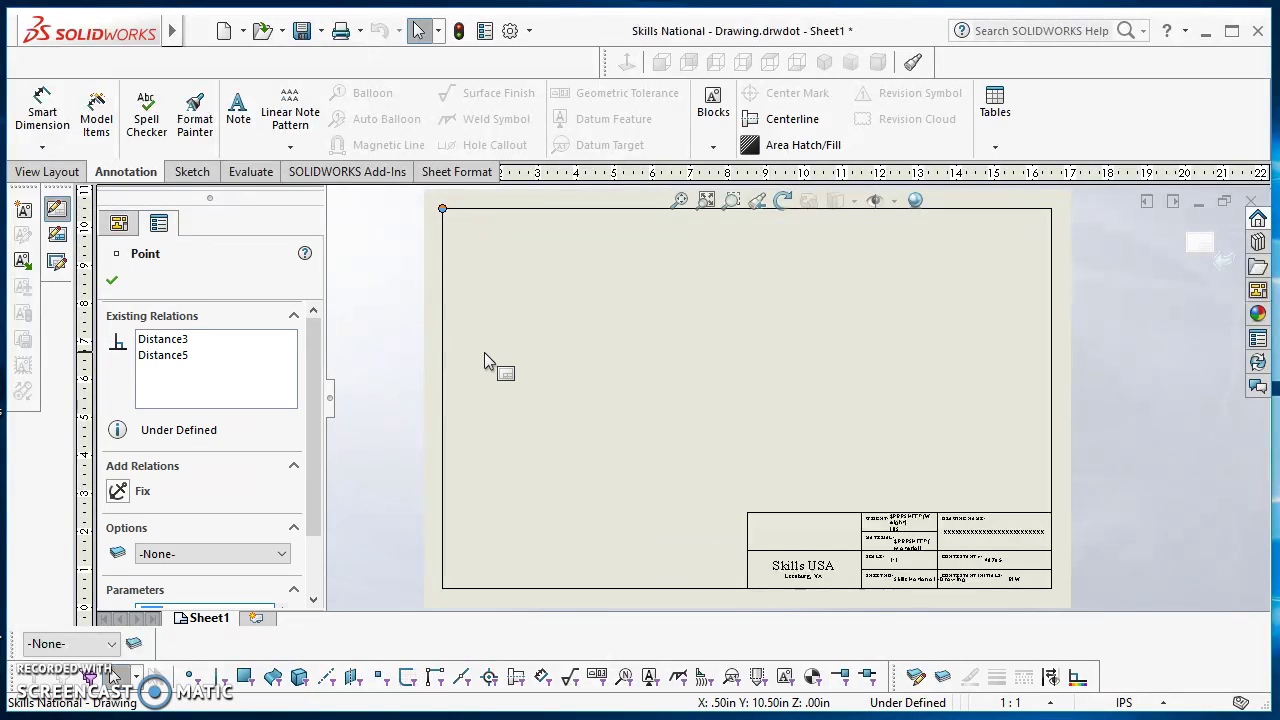
pyautogui.click(443, 589)
pyautogui.click(452, 590)
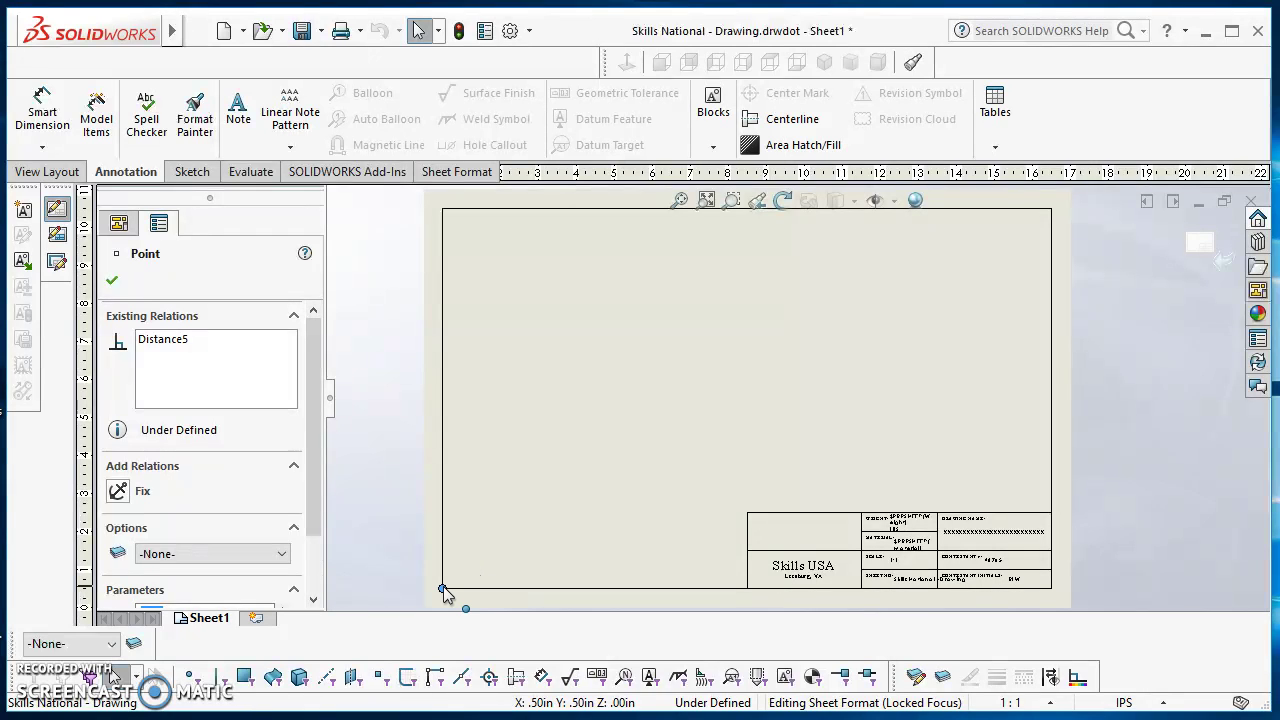
# Step: Set the bottom-left border corner (0.50in, 0.50in) as the Bill of Materials anchor
pyautogui.rightClick(442, 589)
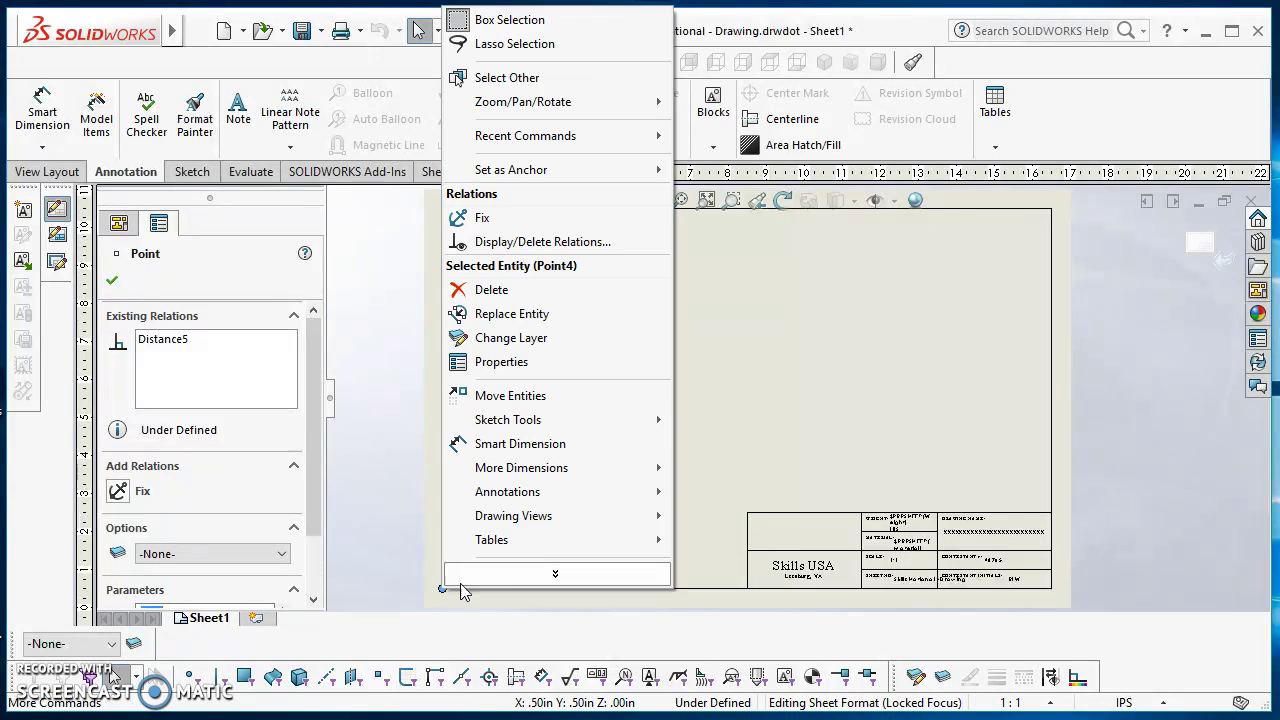
pyautogui.moveTo(523, 171)
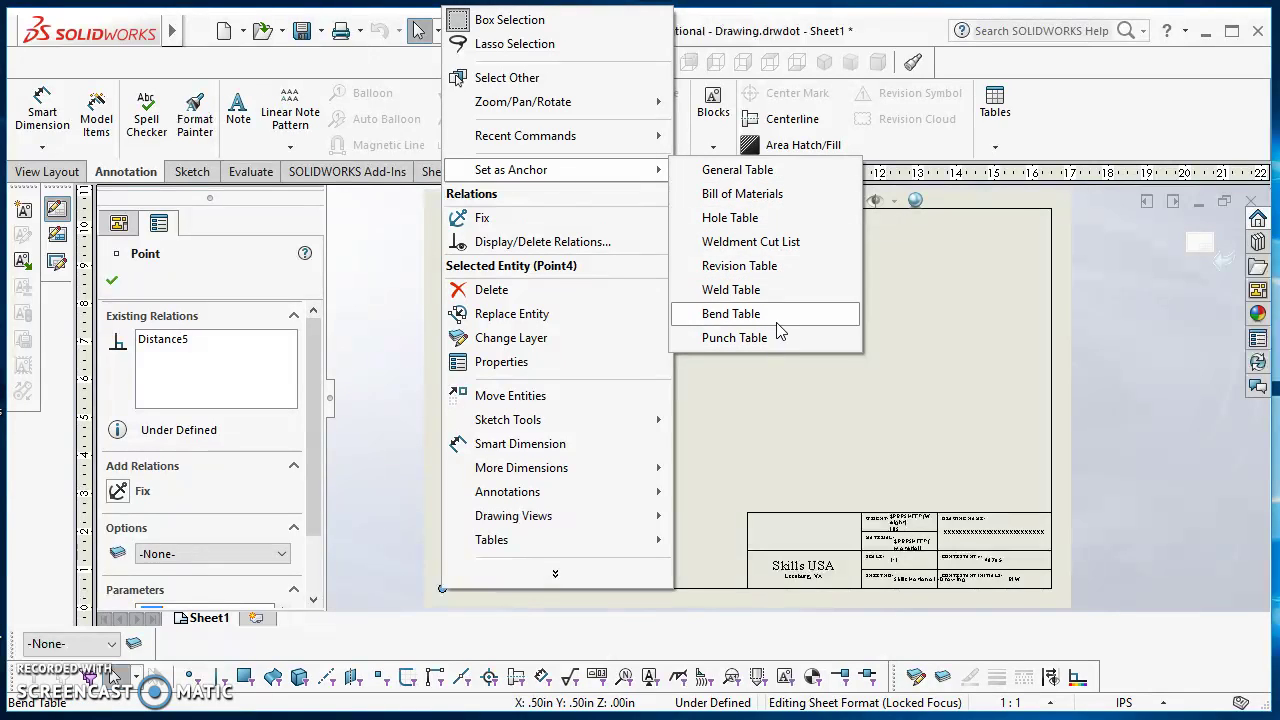
pyautogui.click(780, 195)
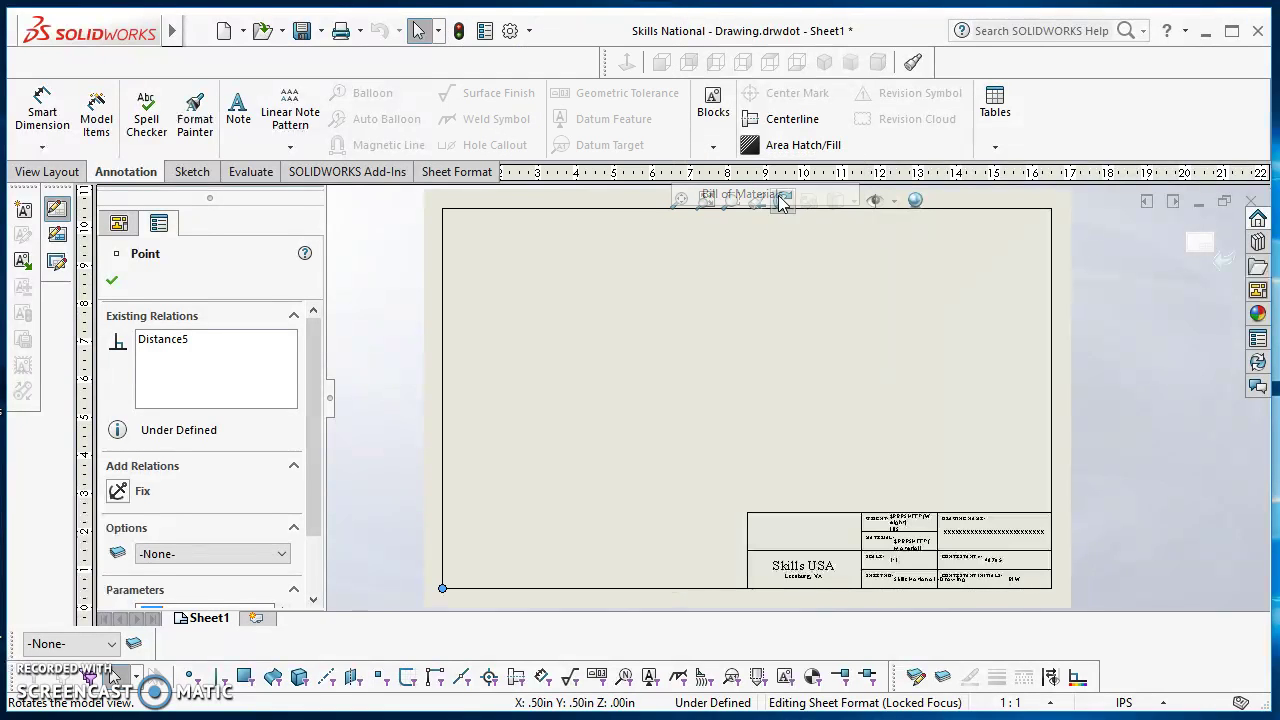
# Step: Deselect the corner point and bring up the sheet format's options beside the title block
pyautogui.click(545, 490)
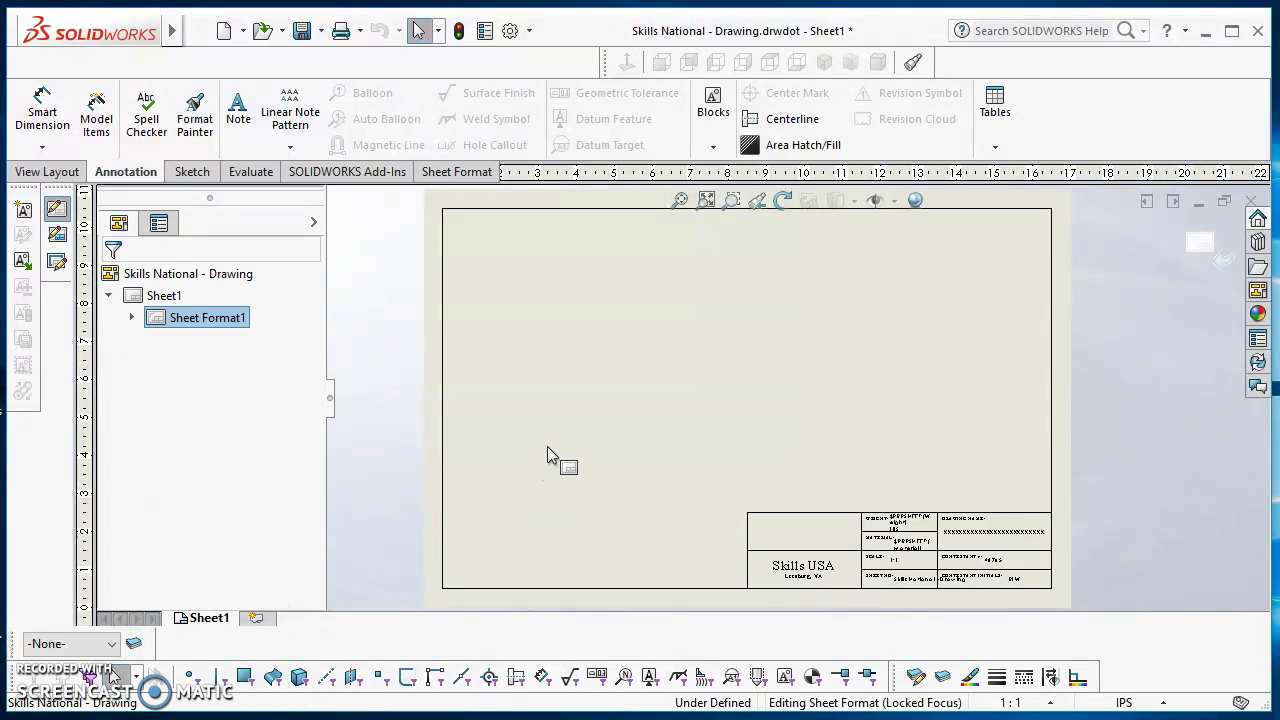
pyautogui.scroll(-3, 950, 515)
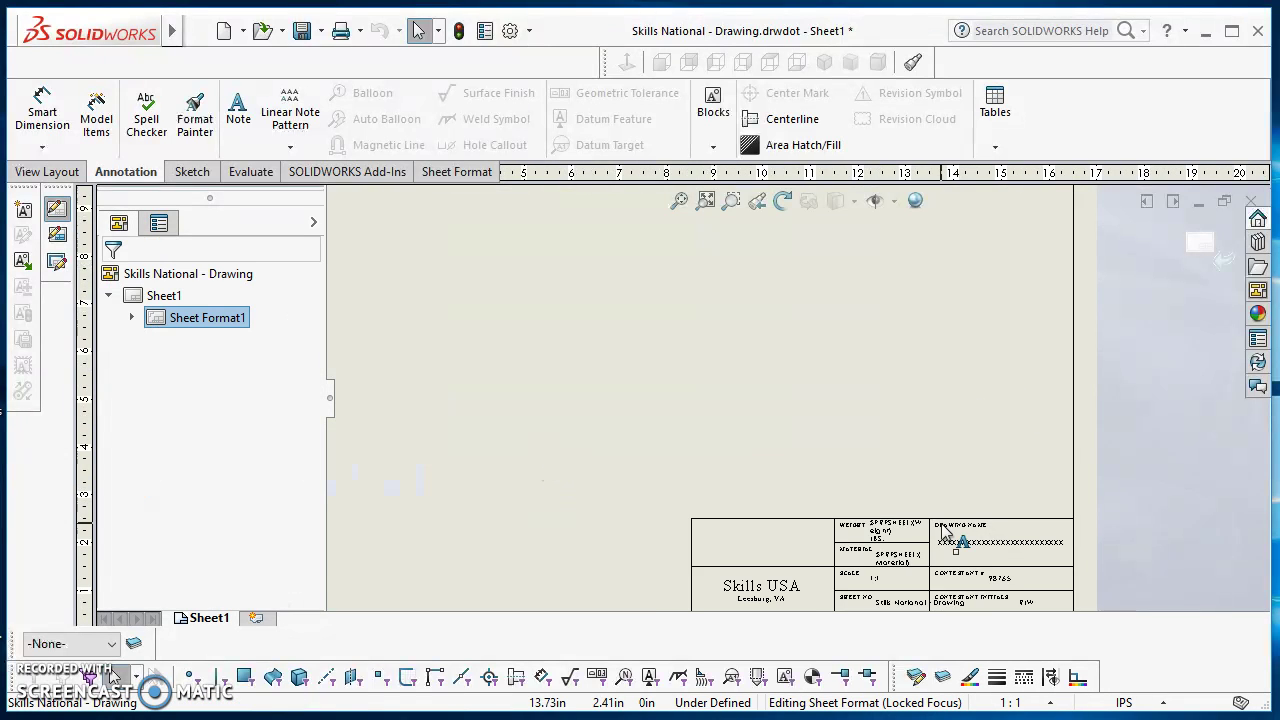
pyautogui.scroll(3, 935, 515)
pyautogui.rightClick(643, 317)
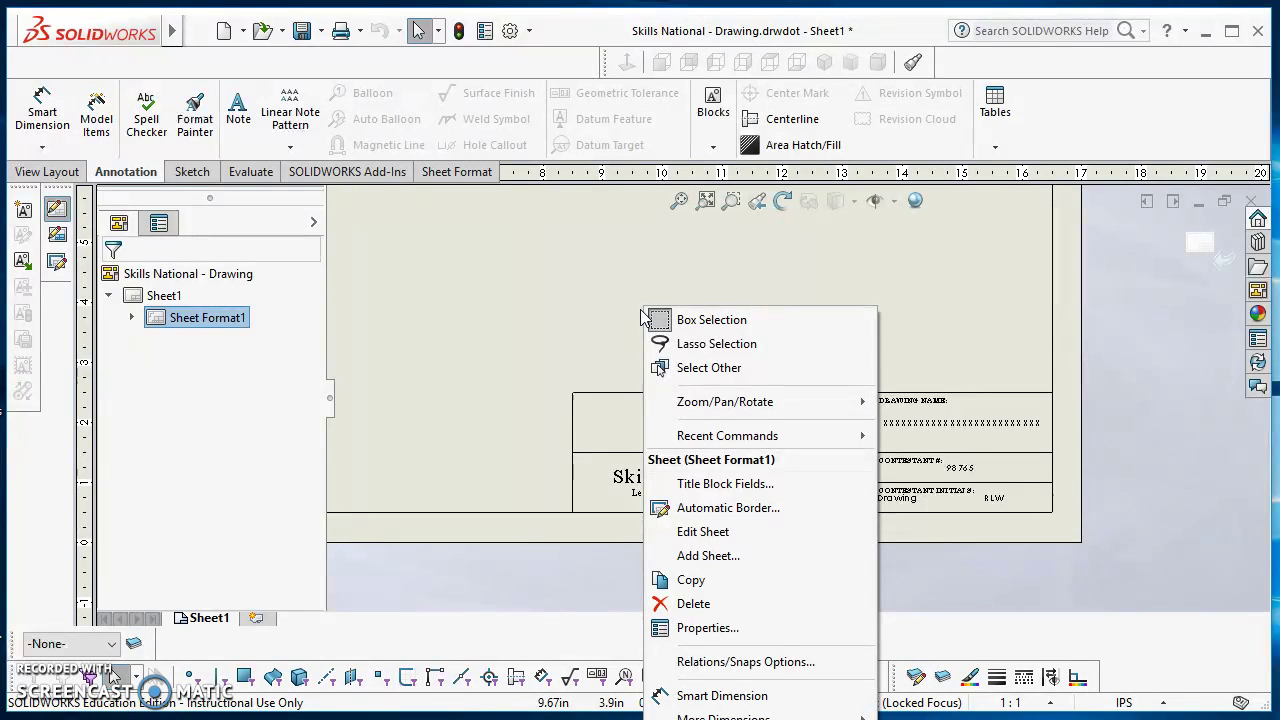
# Step: Define the title block with the drawing-name XXXX note as its only editable field
pyautogui.click(722, 492)
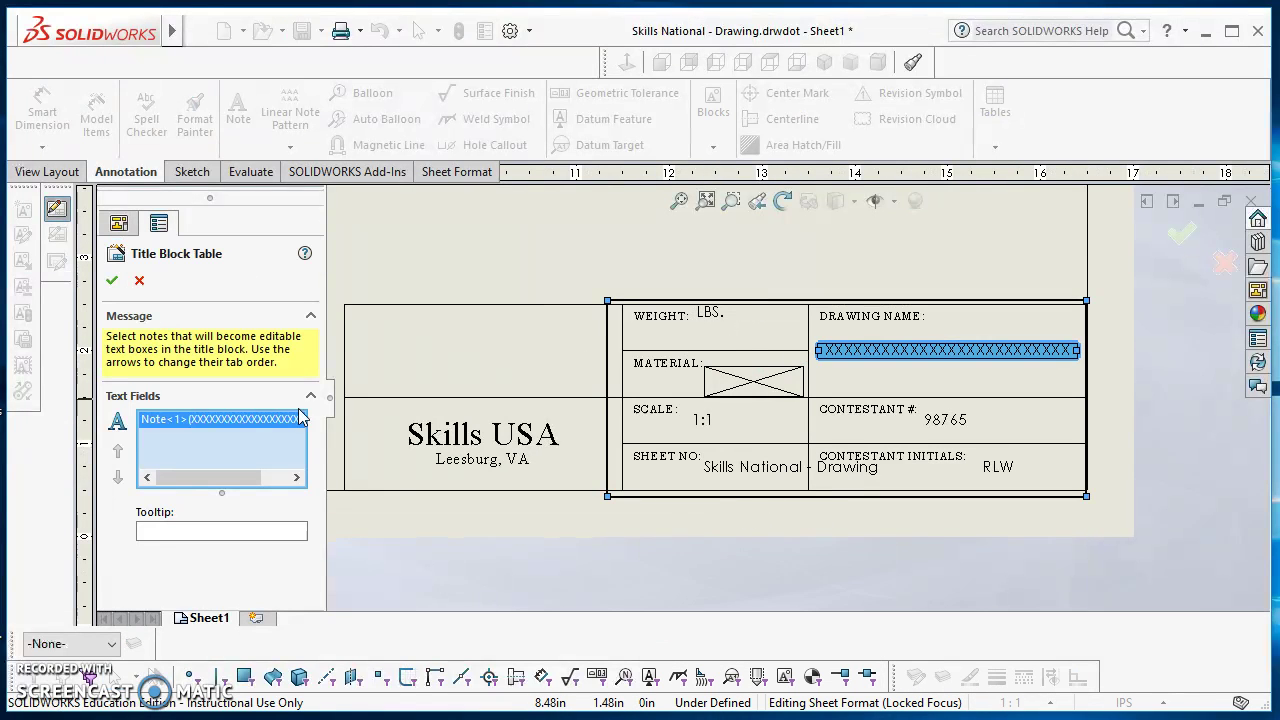
pyautogui.rightClick(274, 447)
pyautogui.click(290, 460)
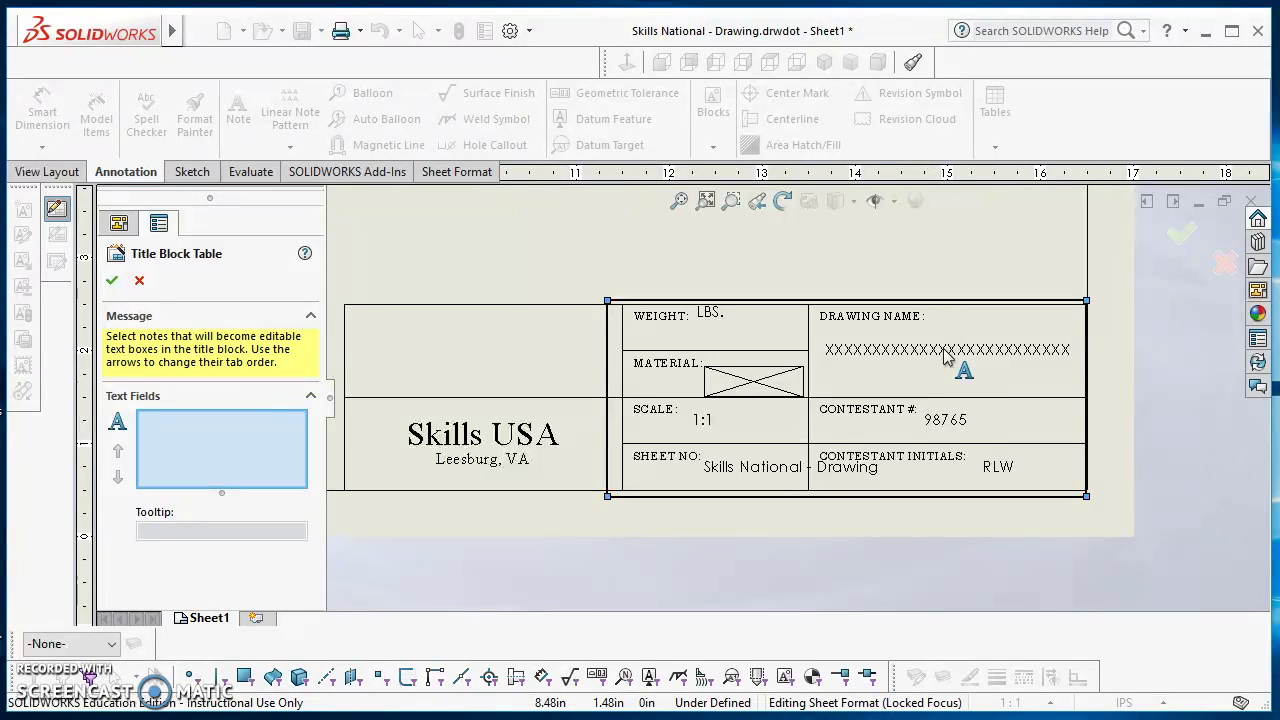
pyautogui.scroll(-3, 912, 380)
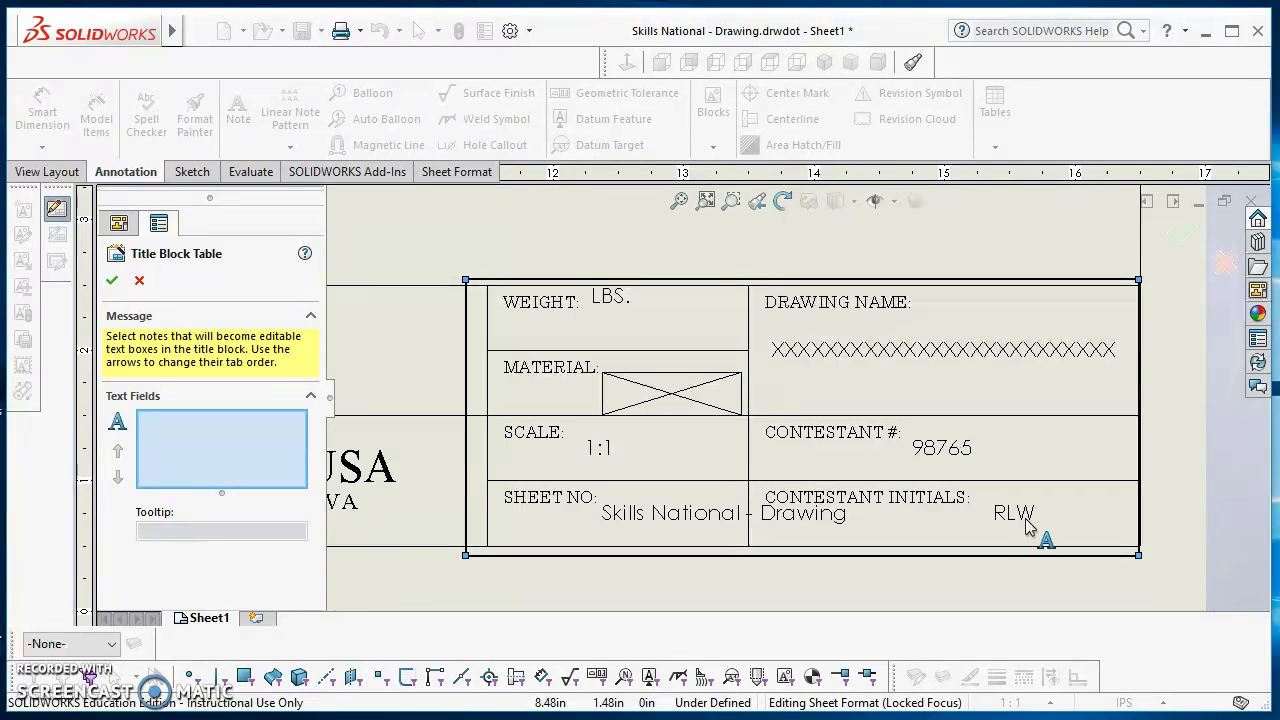
pyautogui.click(847, 352)
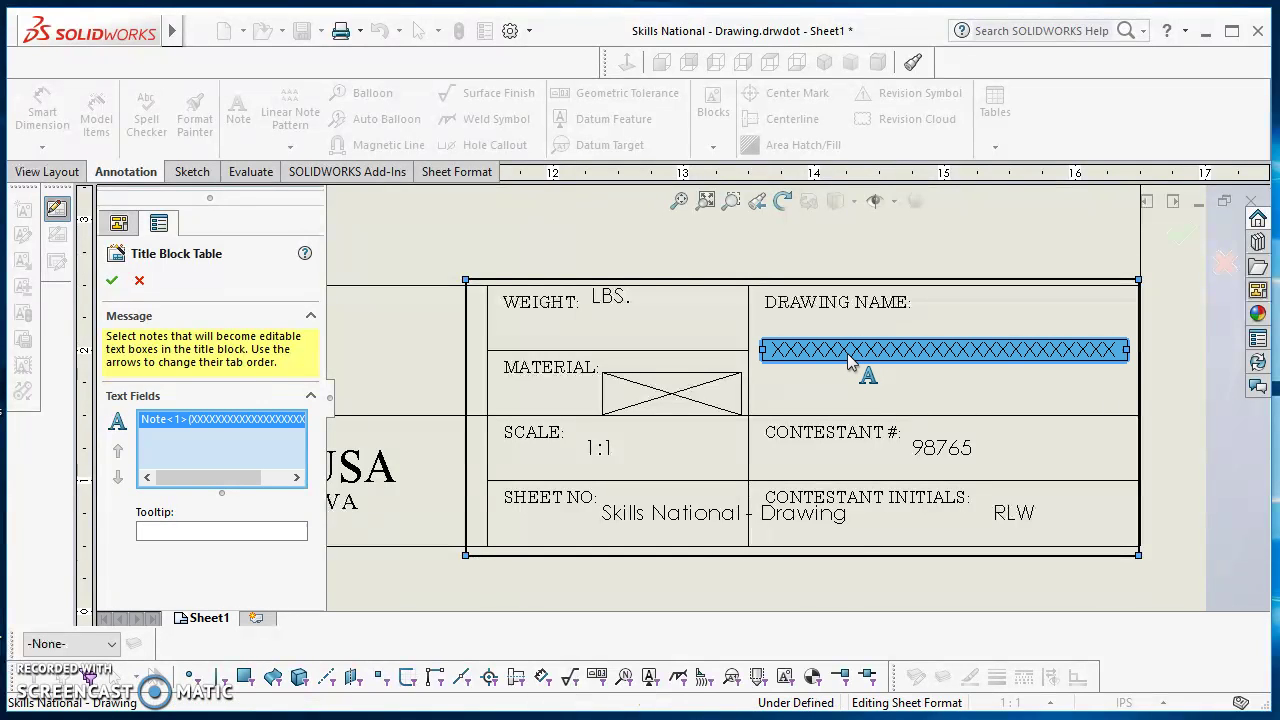
pyautogui.click(112, 281)
pyautogui.scroll(-3, 963, 450)
pyautogui.scroll(-1, 963, 456)
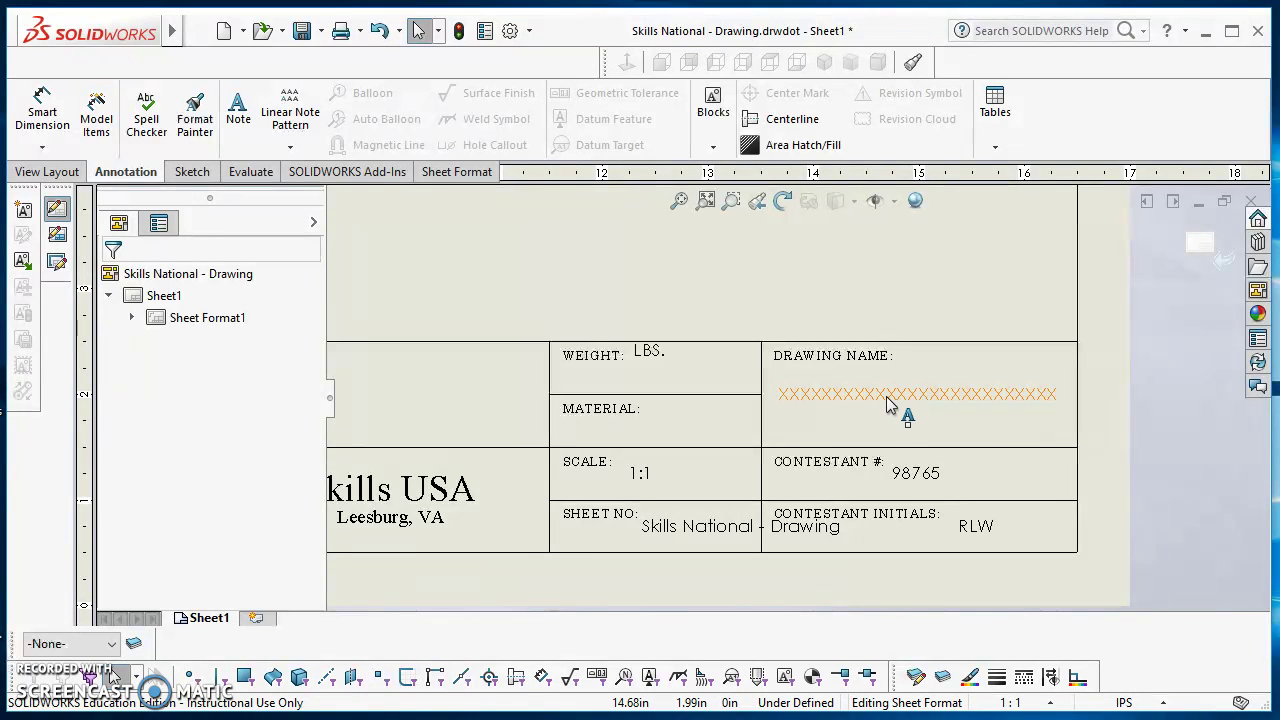
# Step: Reopen the title block fields and stretch the title block area up and left
pyautogui.rightClick(538, 287)
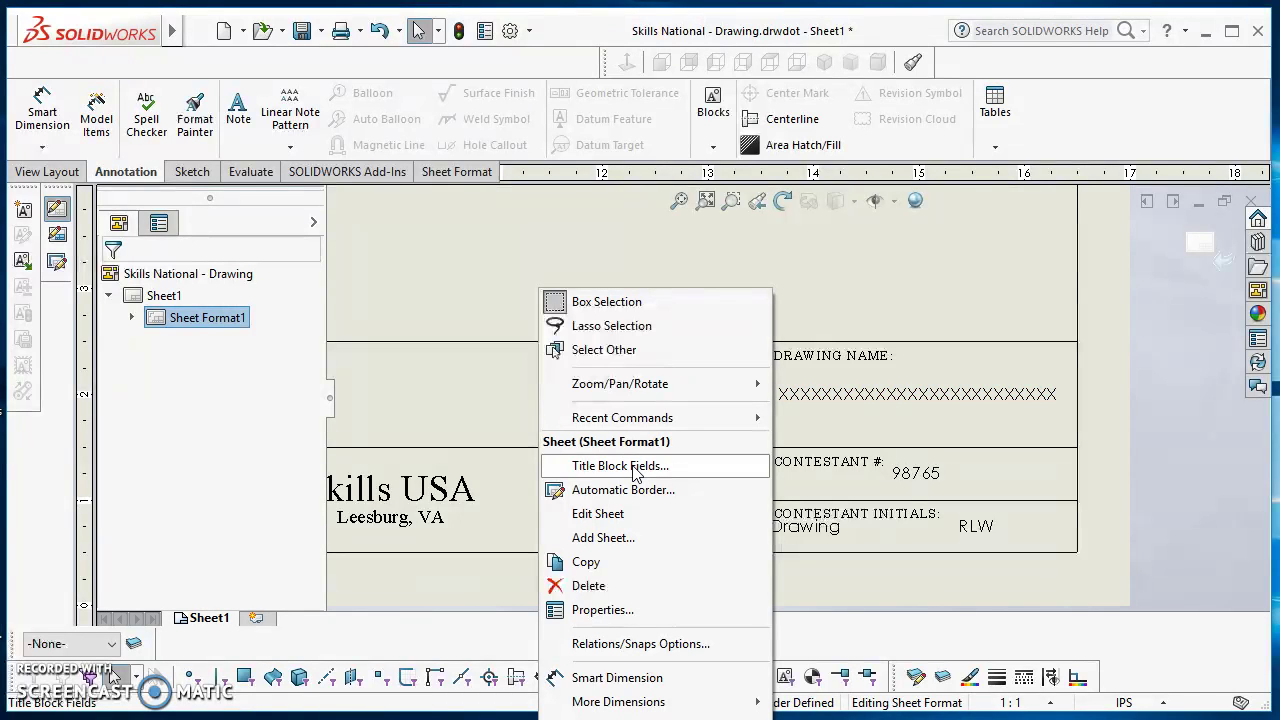
pyautogui.click(634, 472)
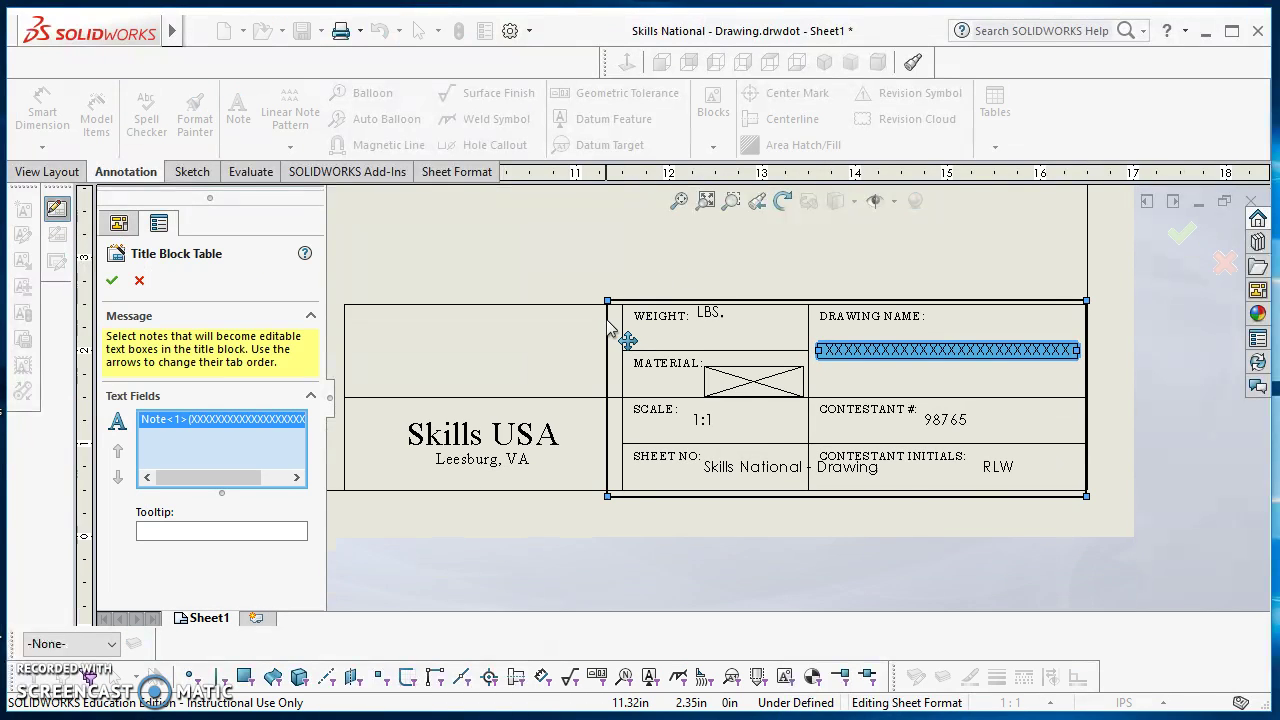
pyautogui.moveTo(616, 304); pyautogui.dragTo(366, 270)
pyautogui.press('z')
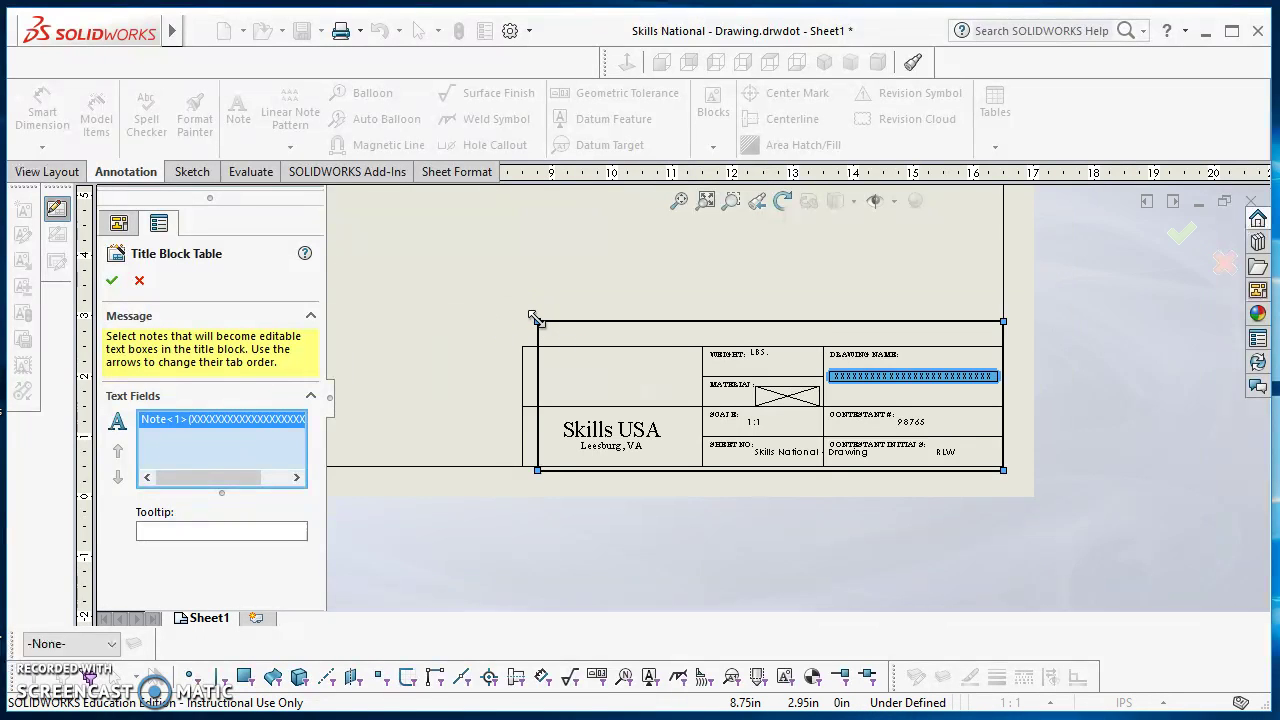
pyautogui.moveTo(533, 318); pyautogui.dragTo(468, 316)
# Step: Fit the title block area to the right-hand cells, confirm, and view the whole sheet
pyautogui.scroll(-2, 569, 342)
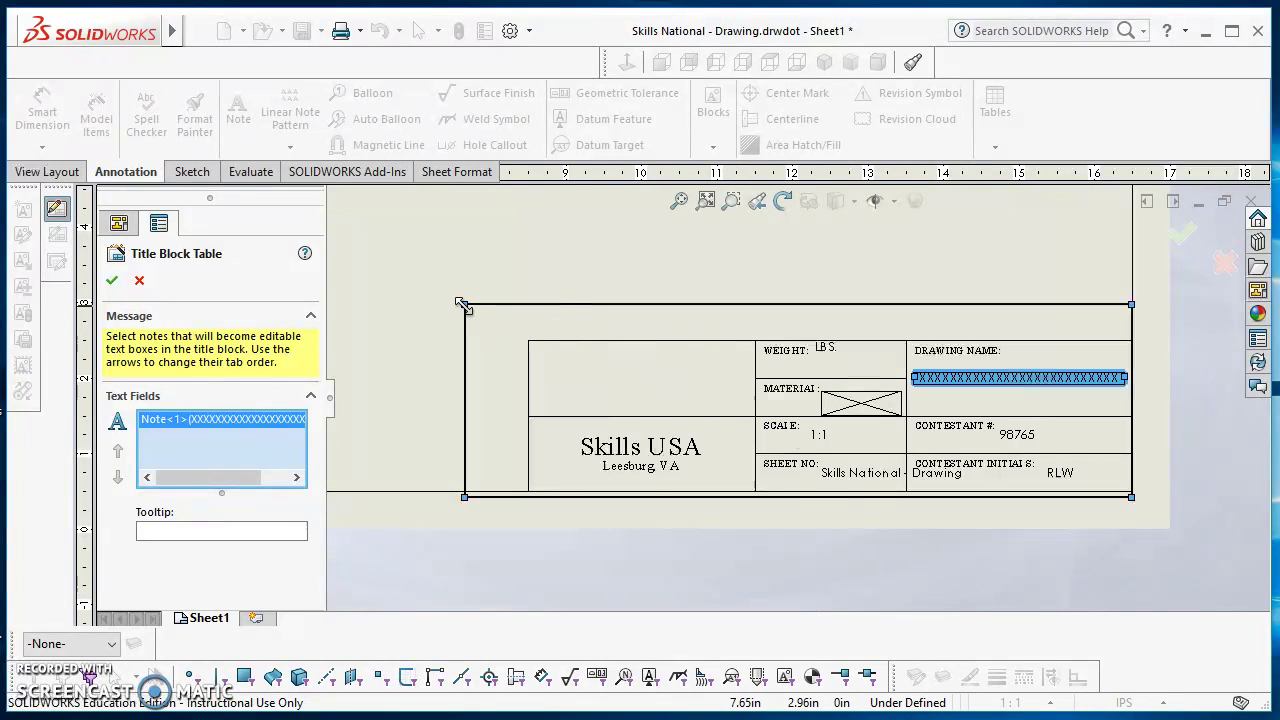
pyautogui.moveTo(462, 303)
pyautogui.mouseDown()
pyautogui.moveTo(706, 341)
pyautogui.moveTo(900, 336)
pyautogui.mouseUp()
pyautogui.scroll(-3, 1093, 390)
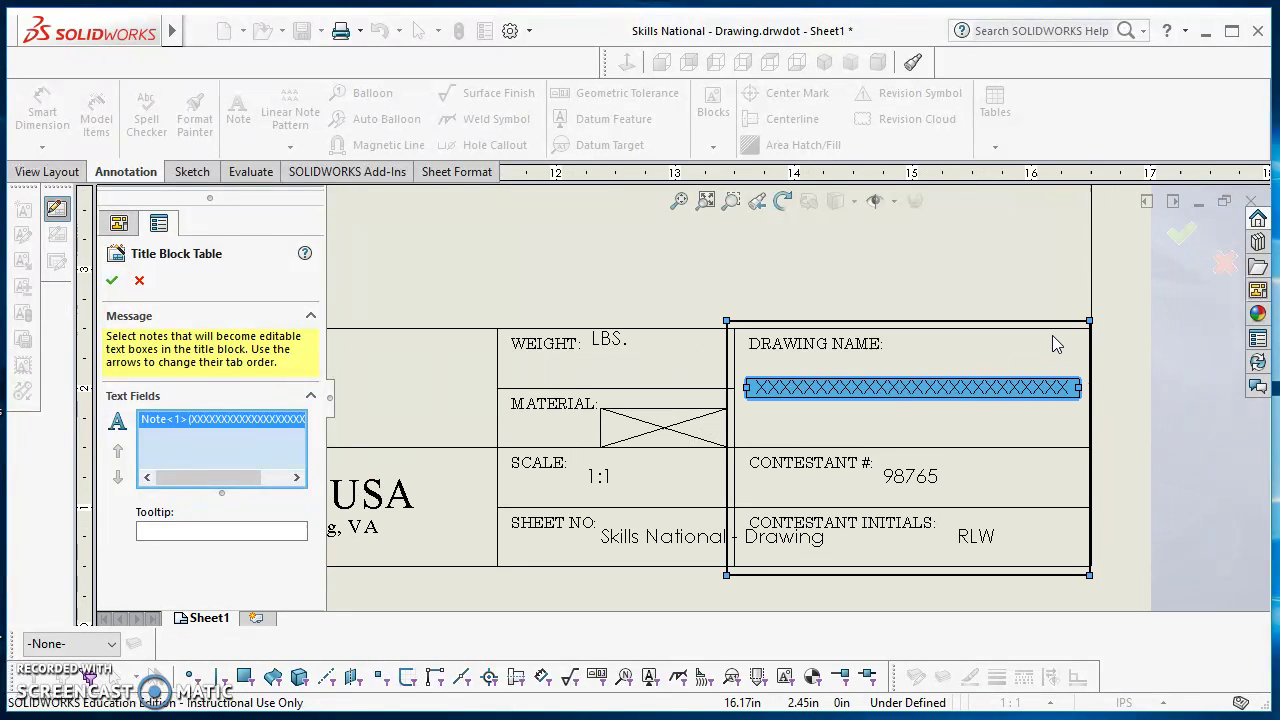
pyautogui.click(1180, 237)
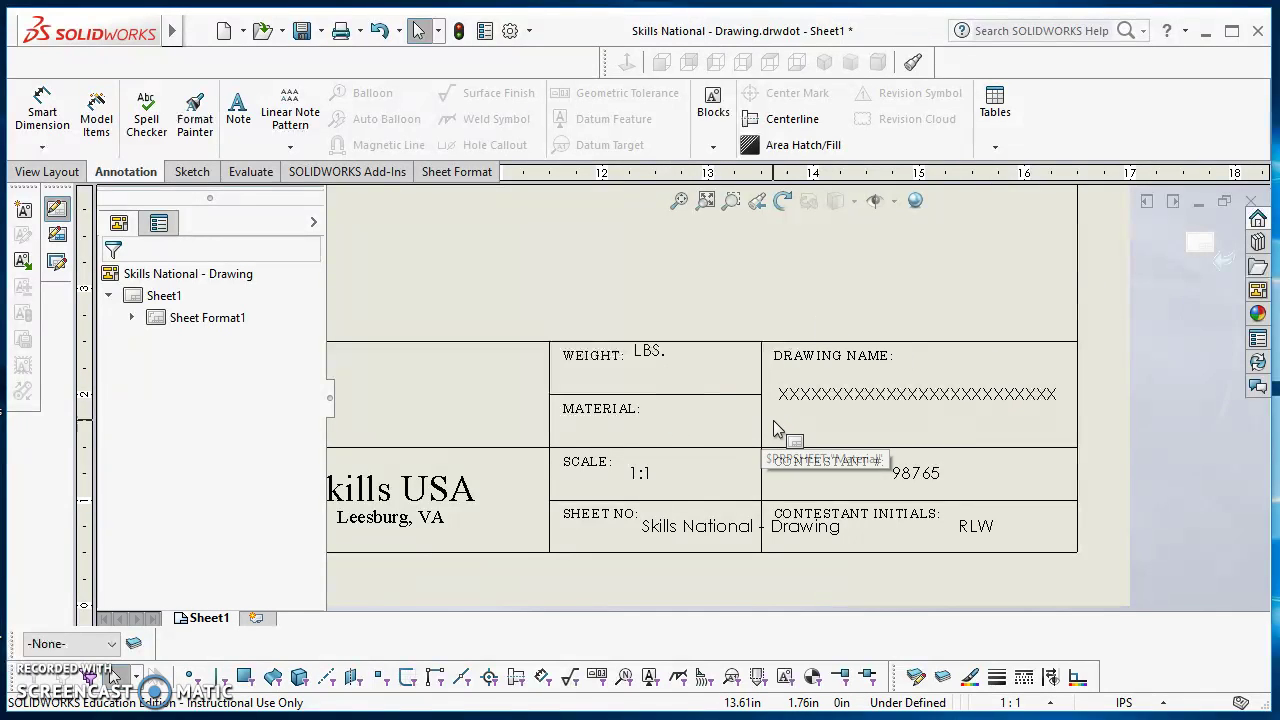
pyautogui.scroll(2, 780, 420)
pyautogui.scroll(1, 752, 385)
pyautogui.moveTo(748, 325)
pyautogui.mouseDown(button='middle')
pyautogui.moveTo(766, 380)
pyautogui.moveTo(799, 411)
pyautogui.mouseUp(button='middle')
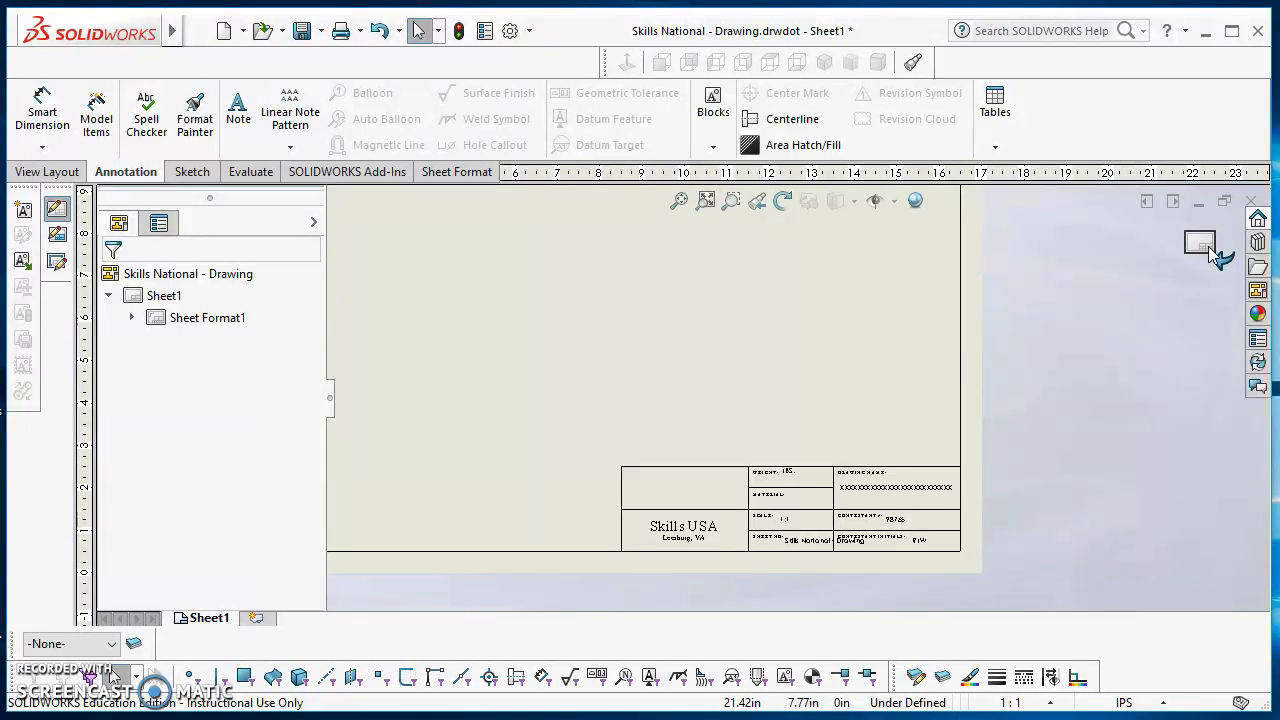
# Step: Zoom to fit the whole drawing sheet in view
pyautogui.click(1200, 245)
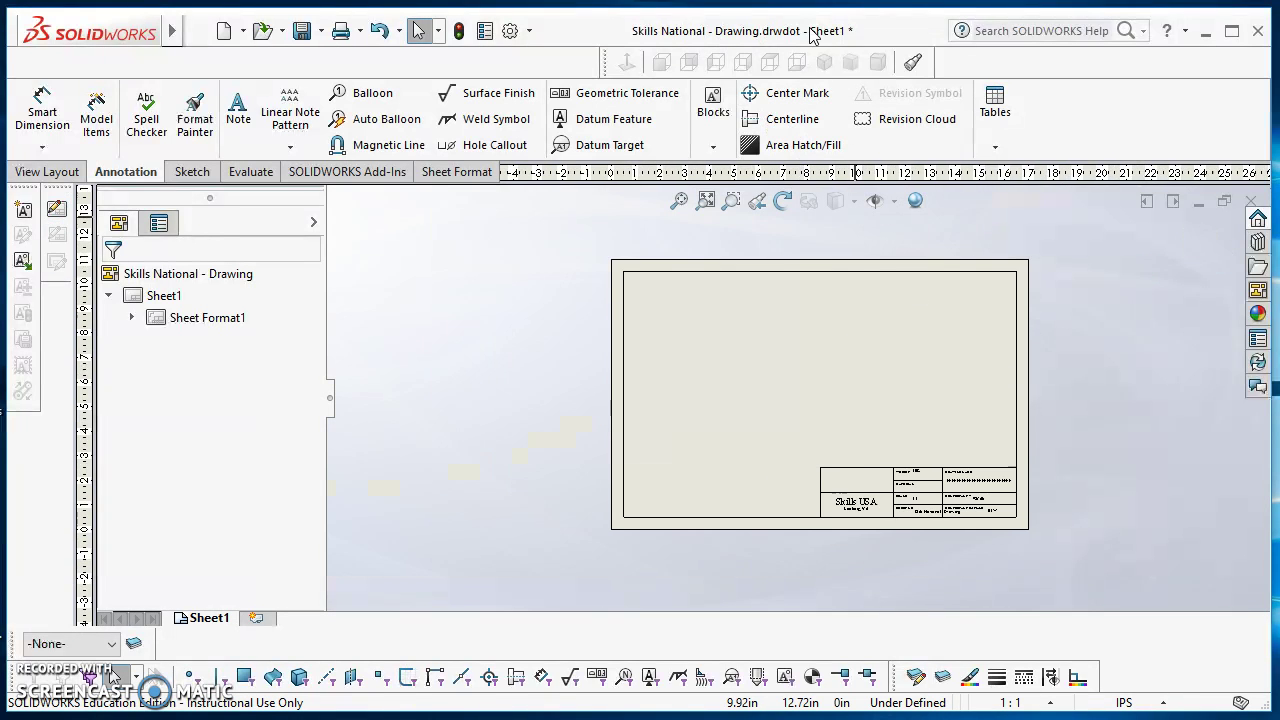
pyautogui.scroll(-1, 800, 320)
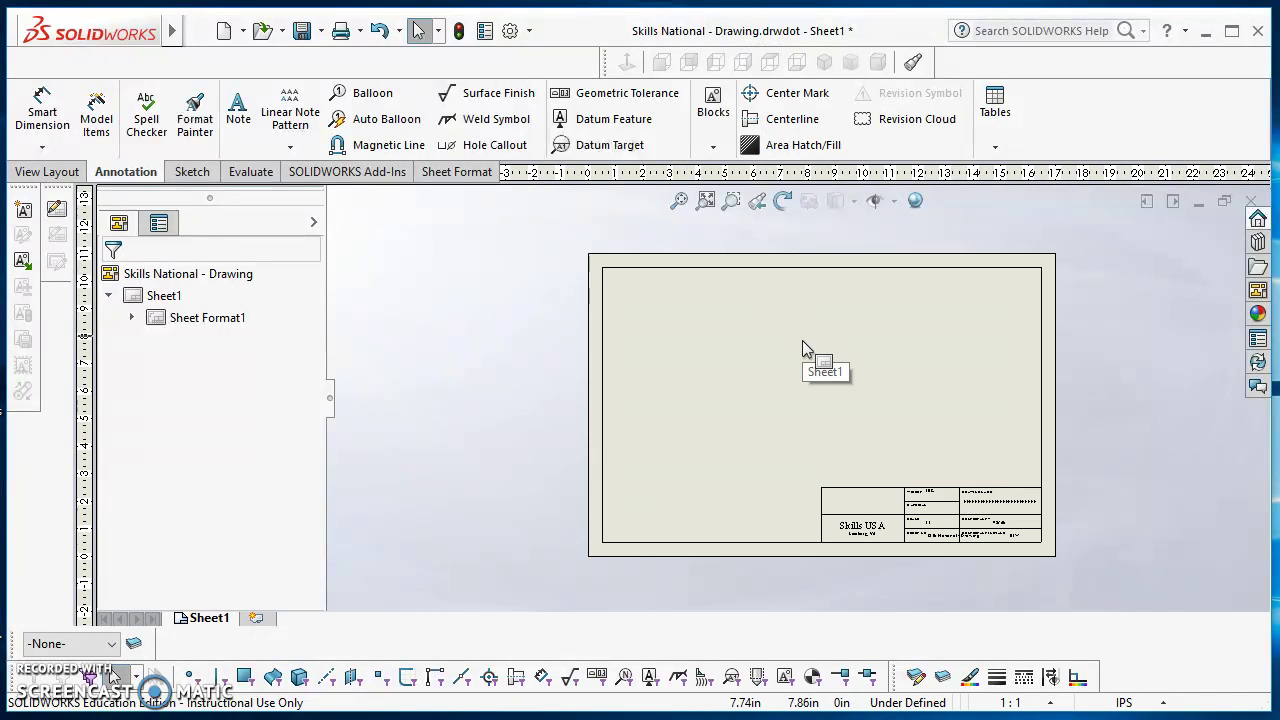
# Step: In Document Properties, review the Diameter, Linear and Radius dimension settings
pyautogui.click(511, 35)
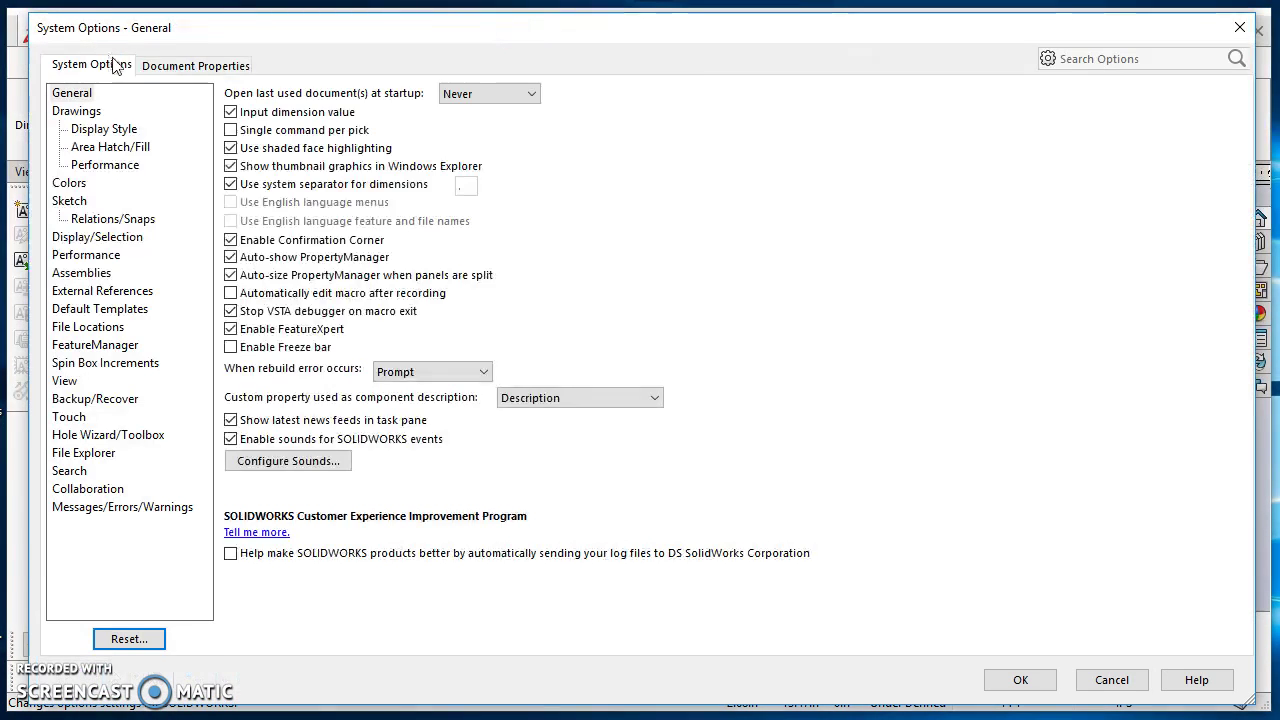
pyautogui.click(185, 66)
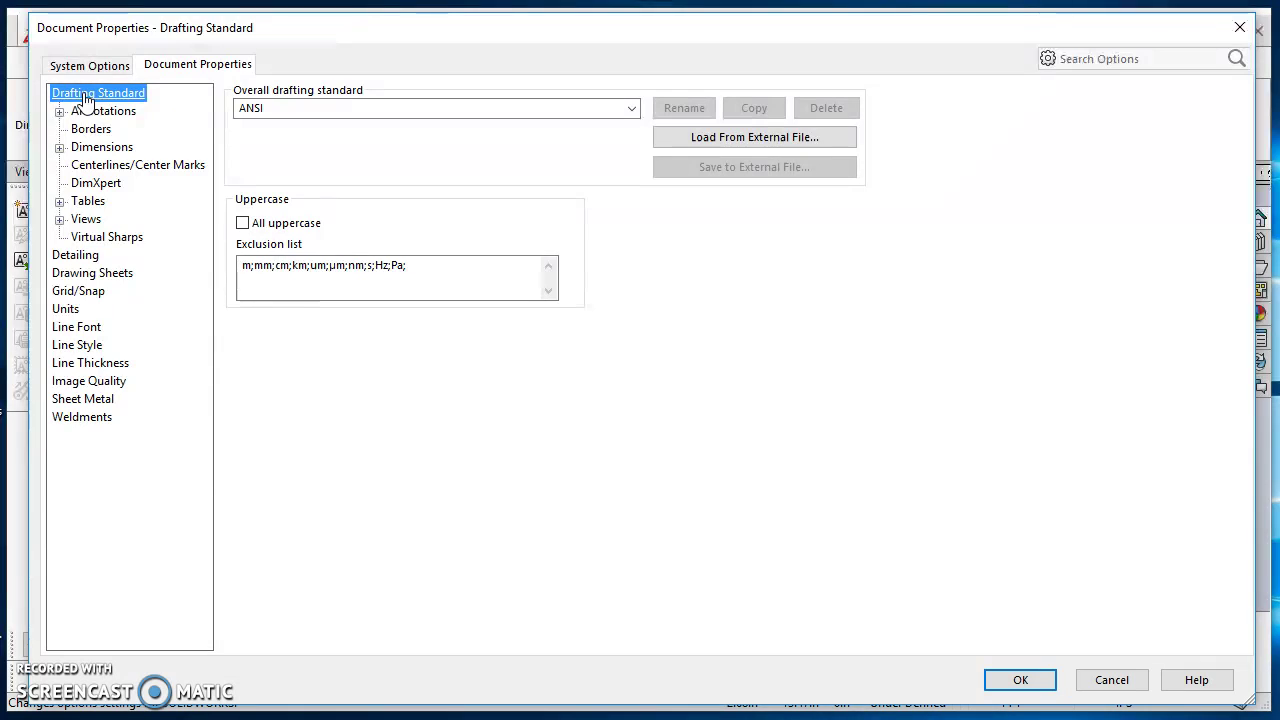
pyautogui.click(84, 152)
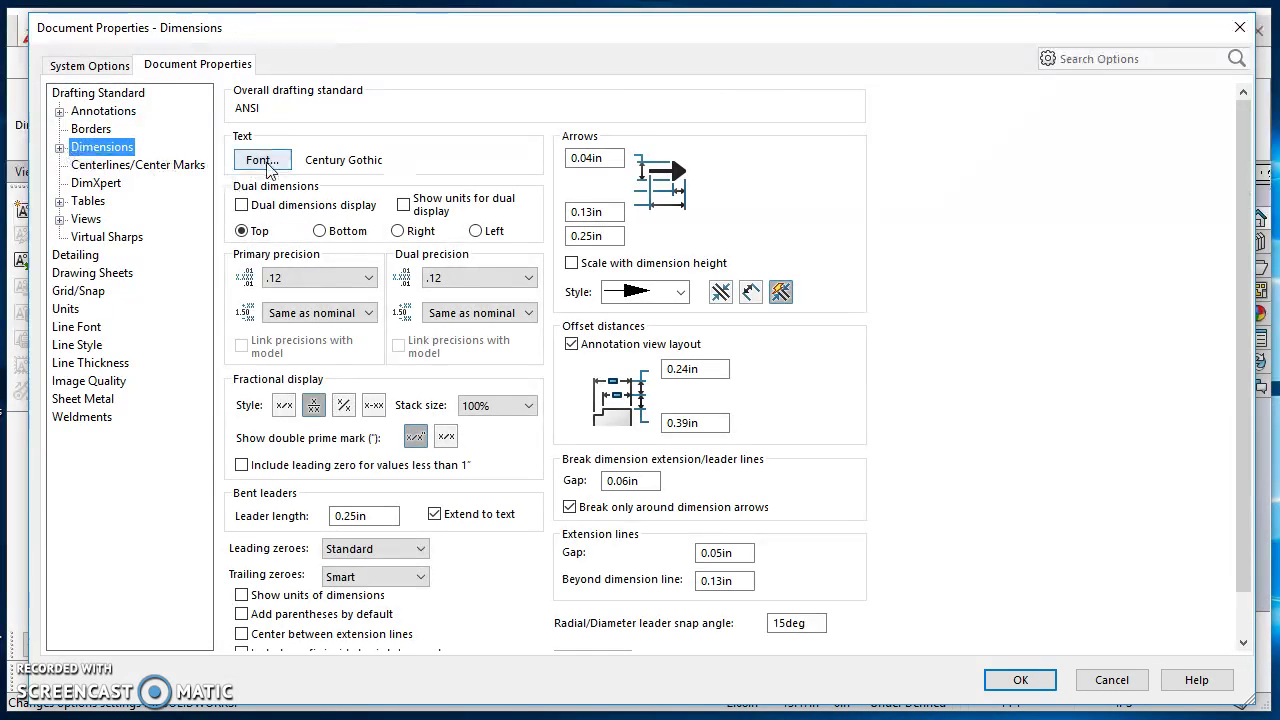
pyautogui.doubleClick(102, 150)
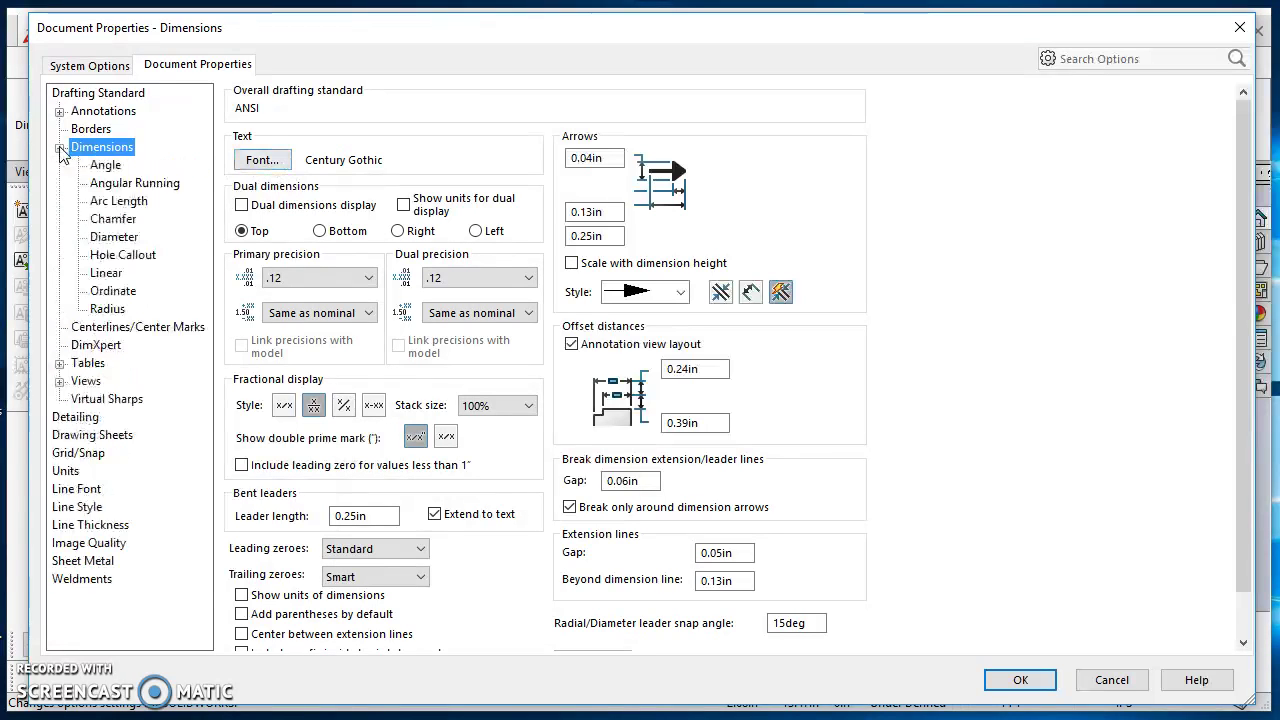
pyautogui.click(118, 240)
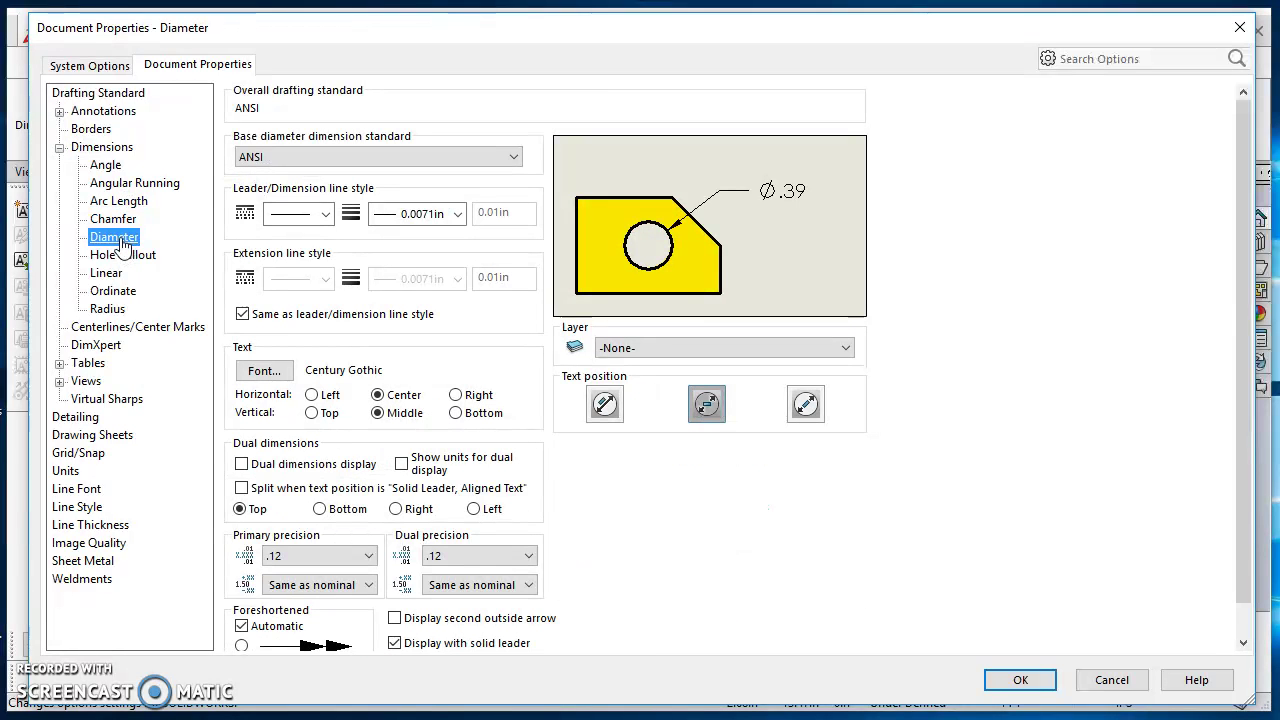
pyautogui.click(106, 274)
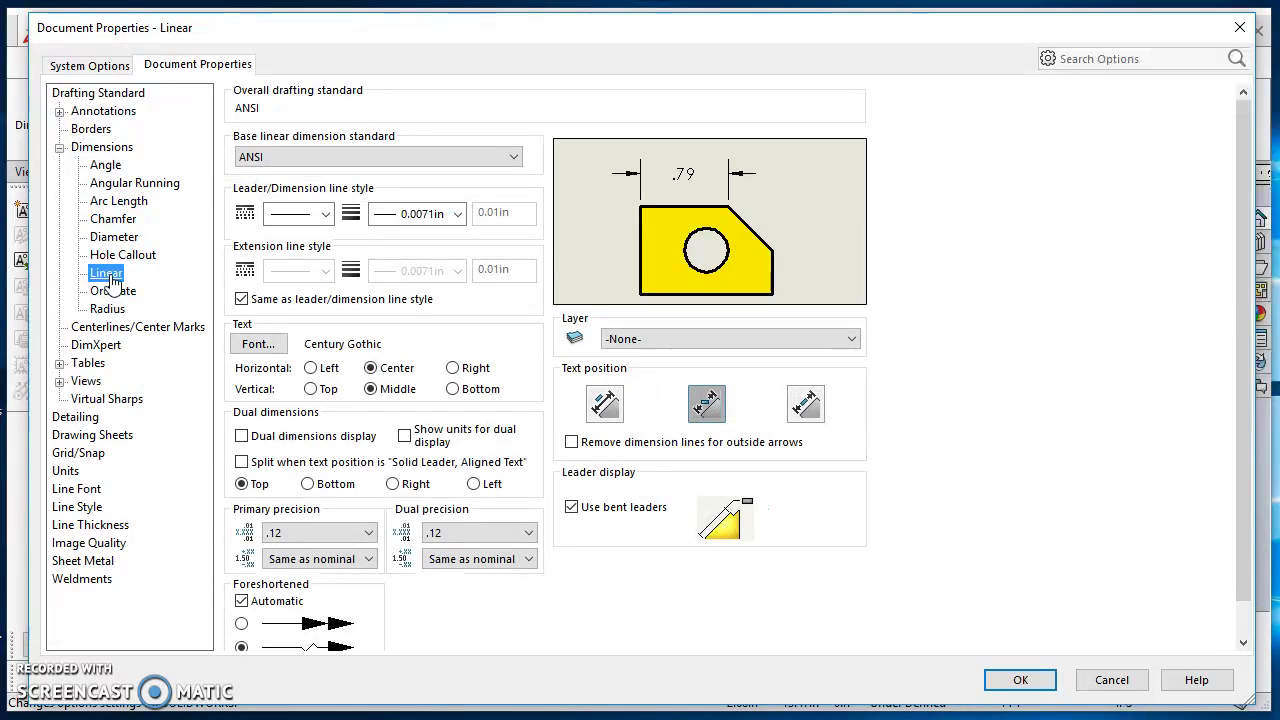
pyautogui.click(108, 310)
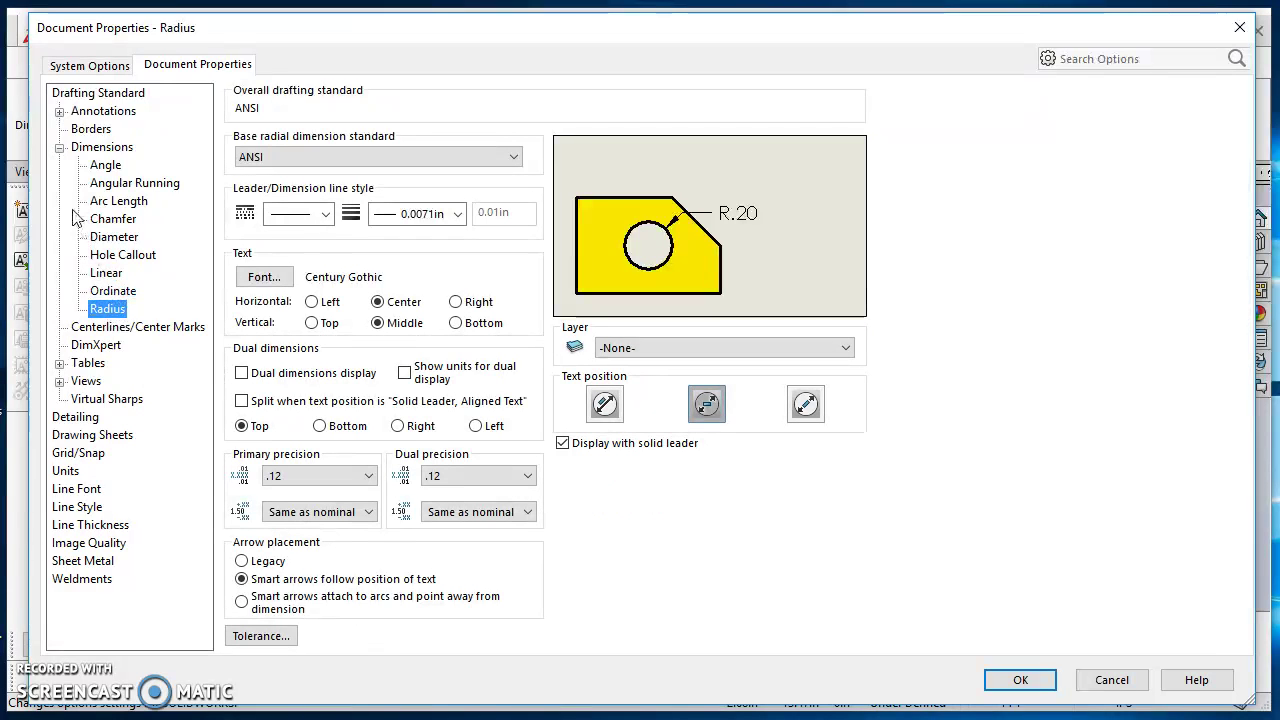
pyautogui.click(59, 149)
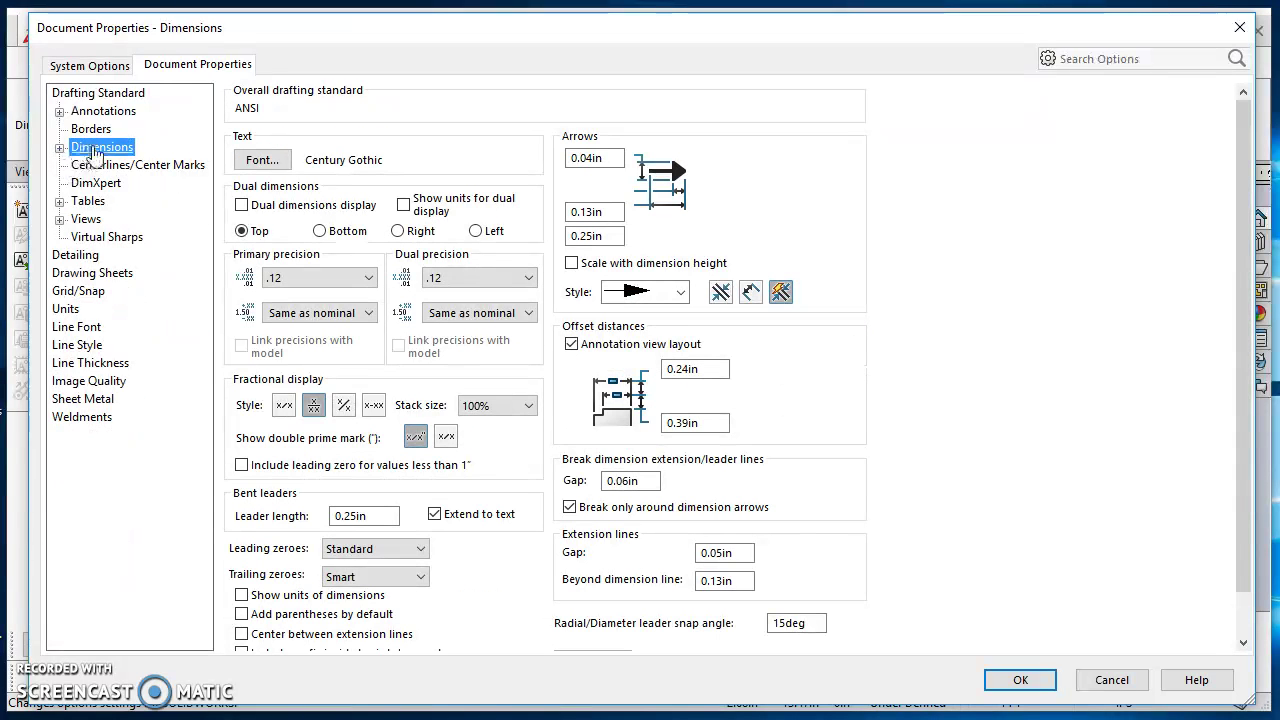
# Step: Review the Century Gothic annotation settings and close Document Properties with OK
pyautogui.click(59, 111)
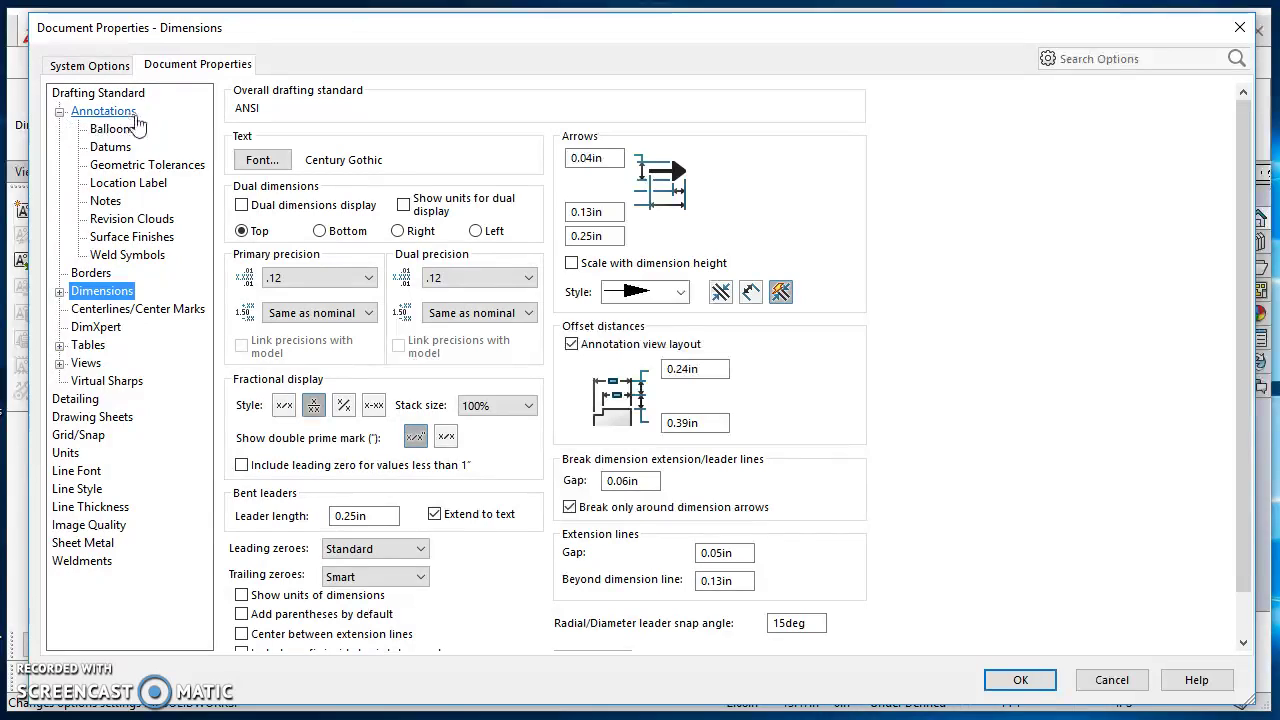
pyautogui.click(110, 111)
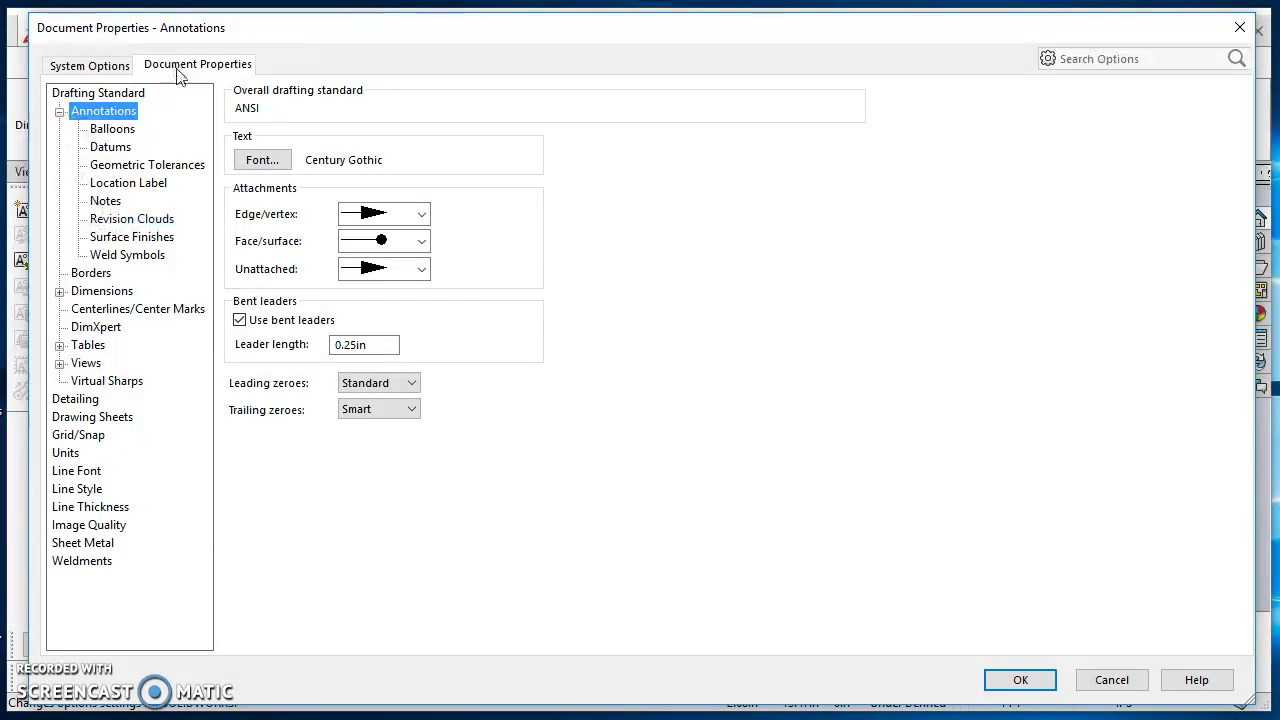
pyautogui.click(59, 112)
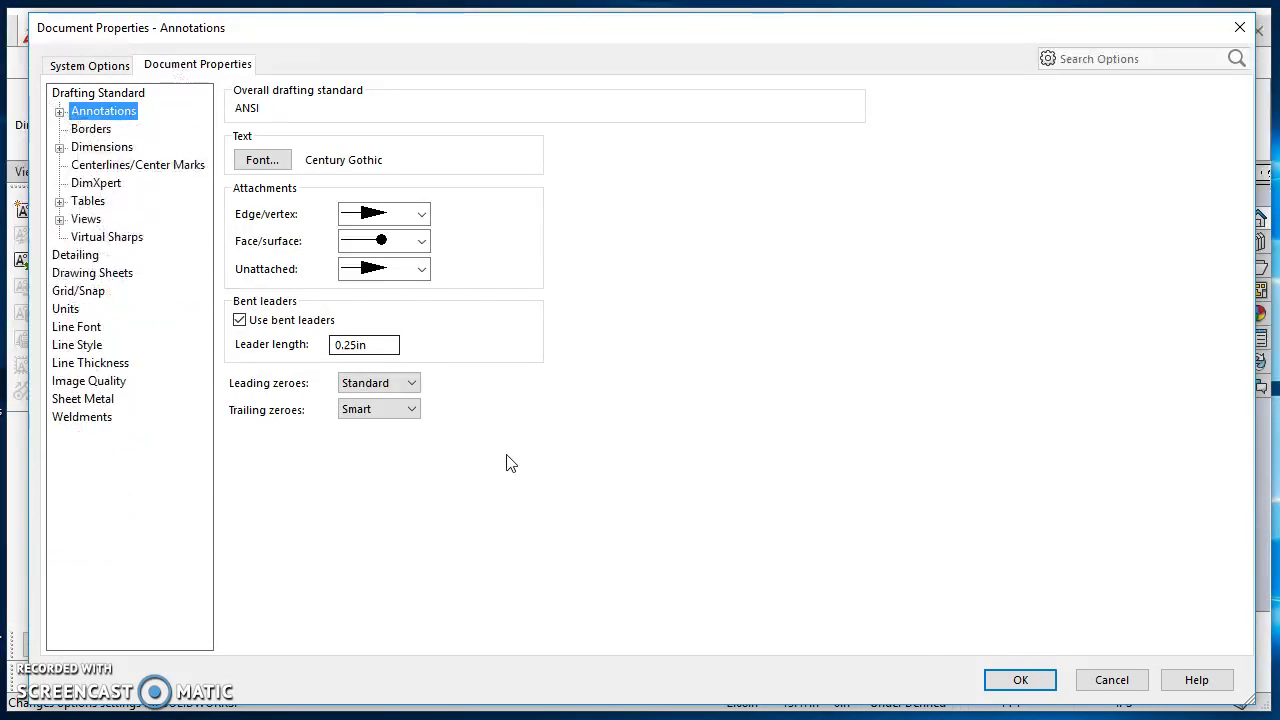
pyautogui.click(1018, 681)
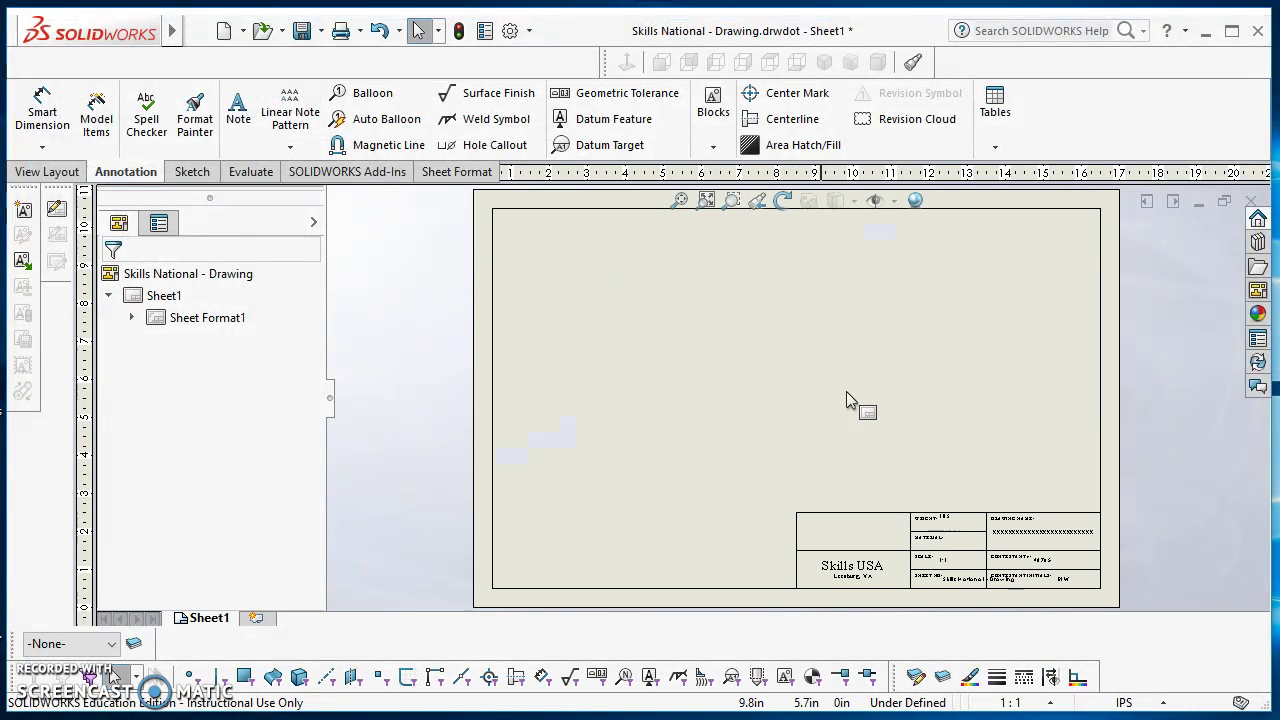
# Step: Save the Skills National - Drawing template
pyautogui.click(301, 37)
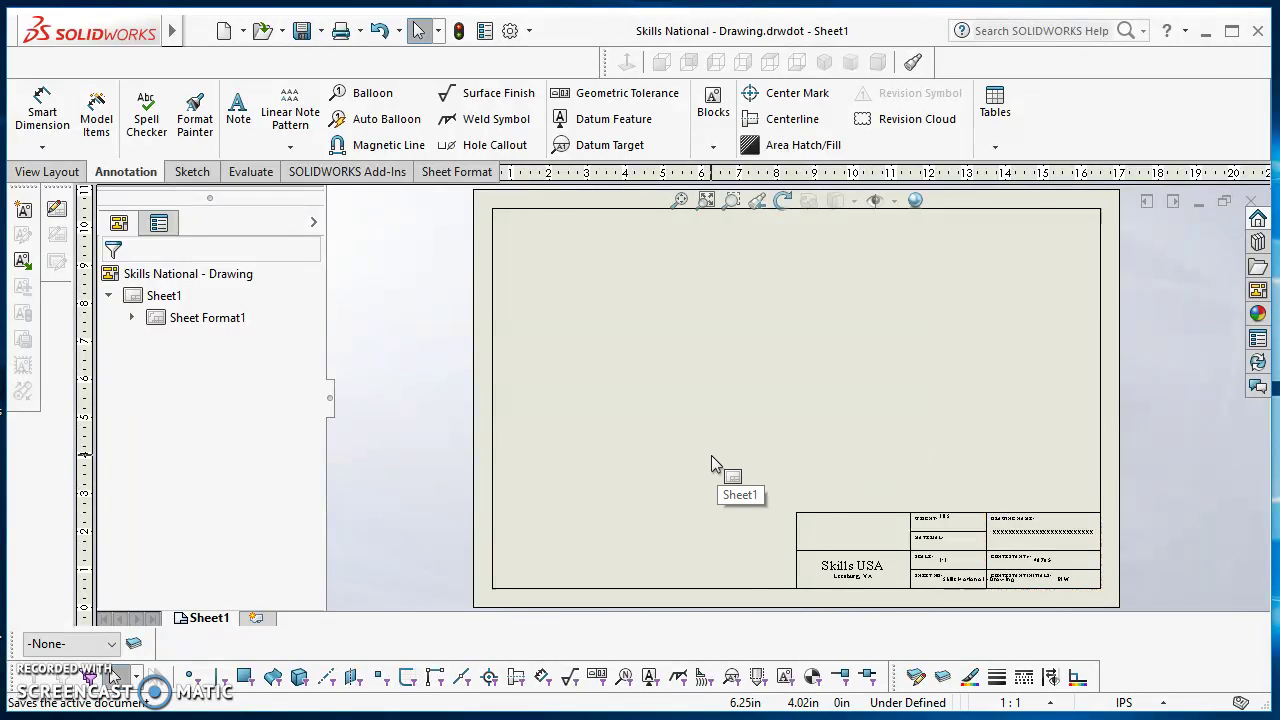
pyautogui.click(197, 33)
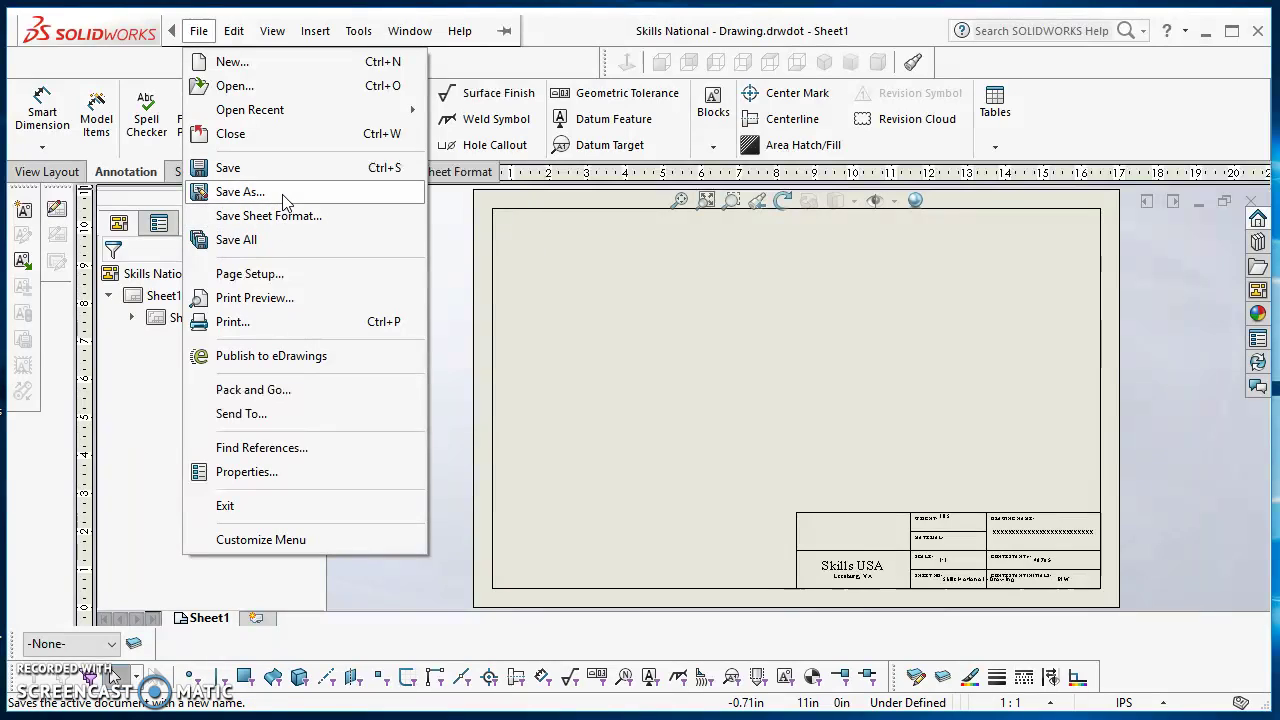
# Step: Save the sheet format over Skills National - Tabloid.slddrt in the sheetformat folder
pyautogui.click(333, 217)
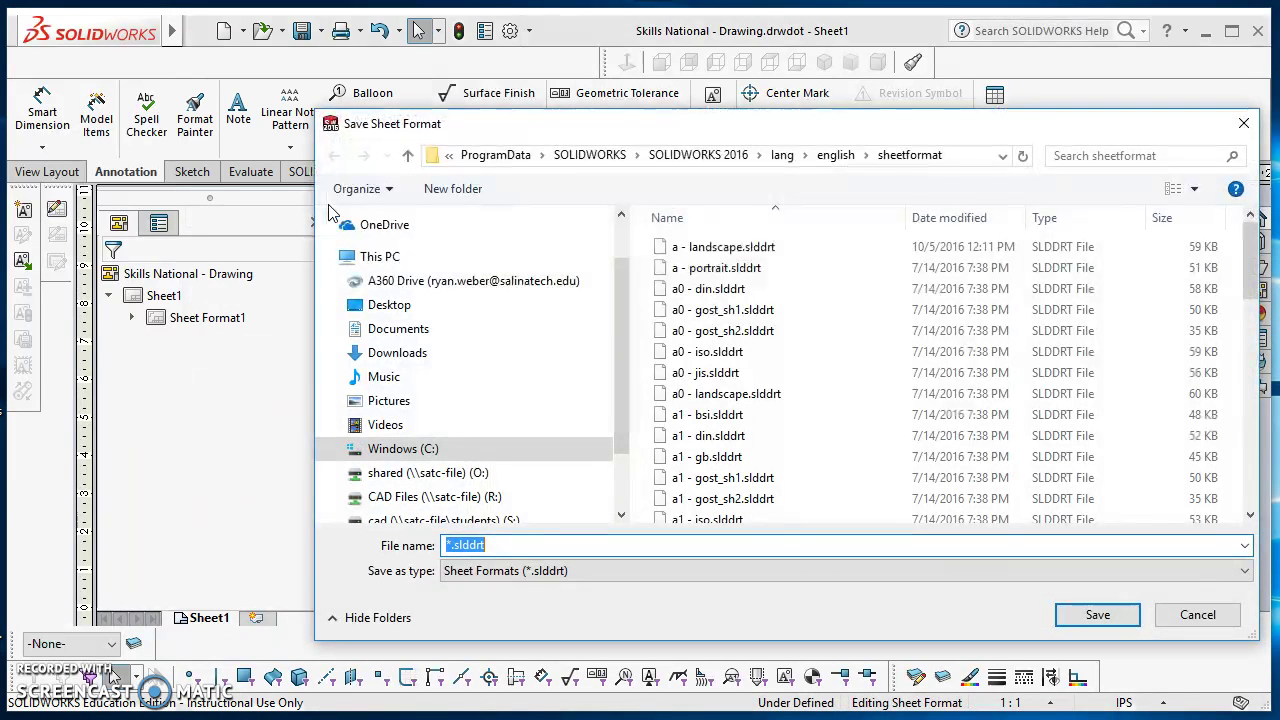
pyautogui.click(973, 157)
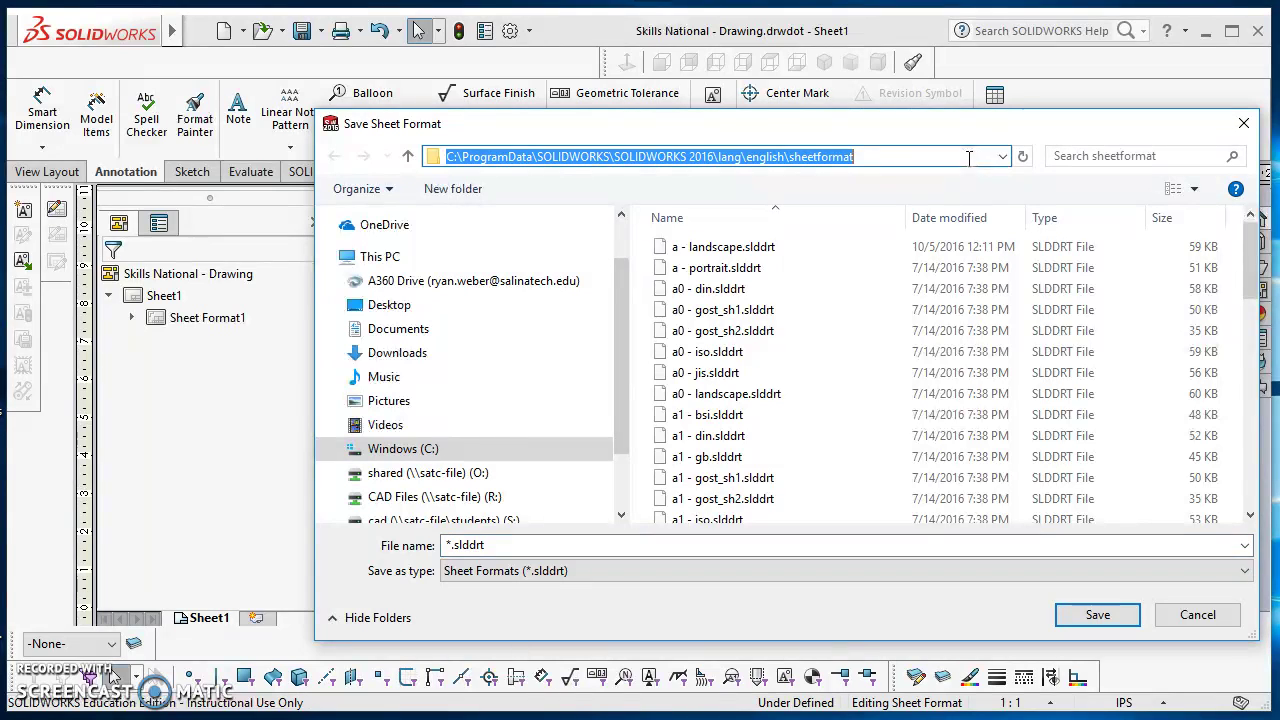
pyautogui.moveTo(1252, 282); pyautogui.dragTo(1262, 490)
pyautogui.click(690, 513)
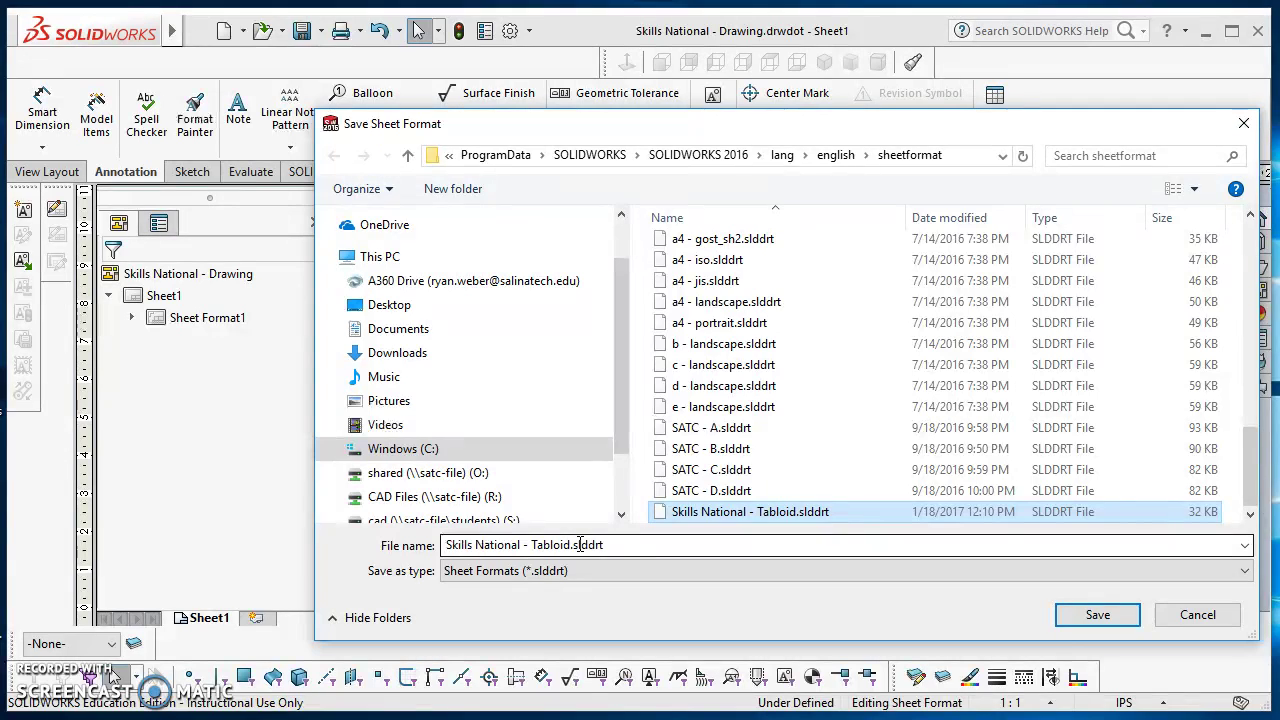
pyautogui.click(1100, 614)
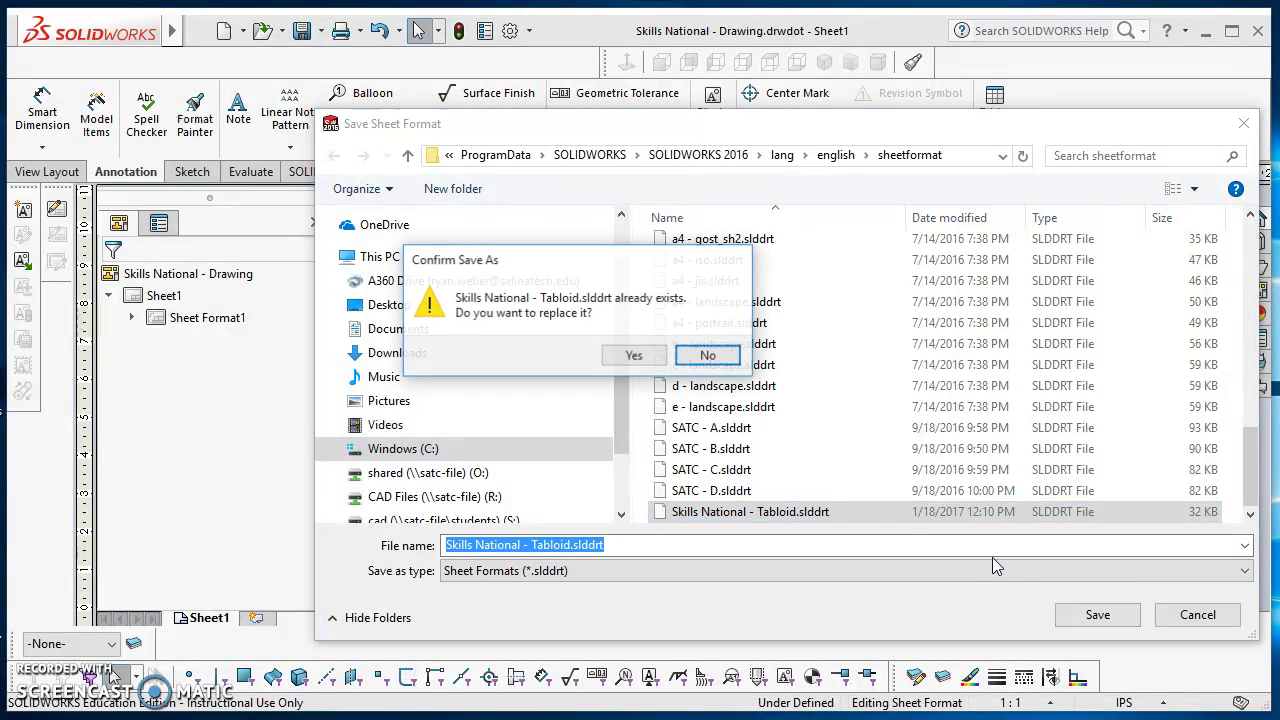
pyautogui.click(636, 357)
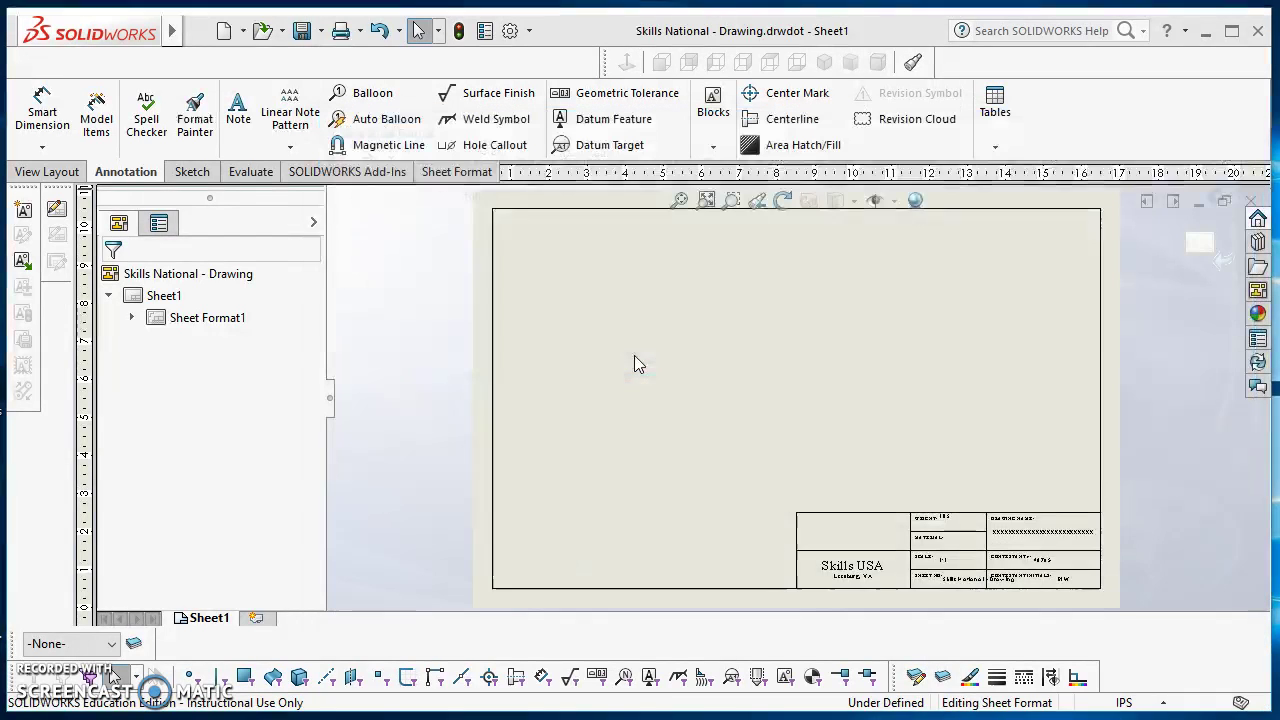